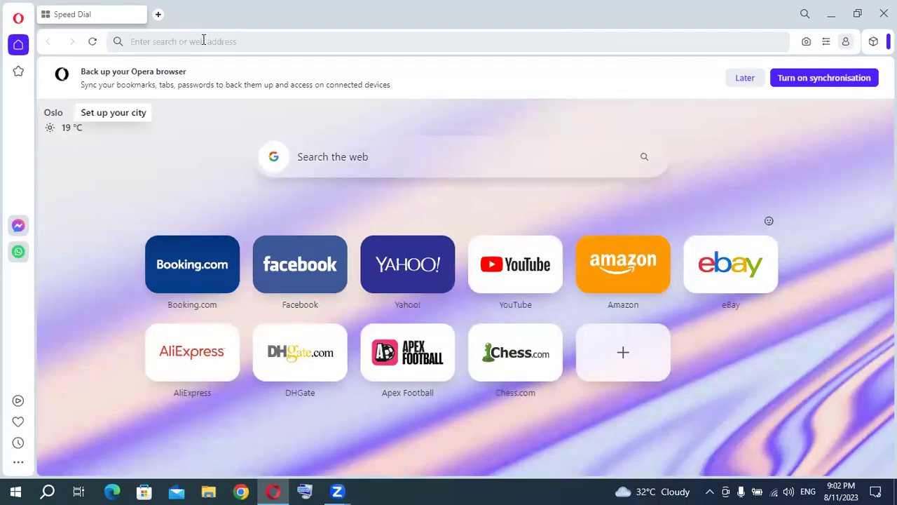
Enter 'goolge' in Opera's address bar and go to the Google home page.
type("goolge")
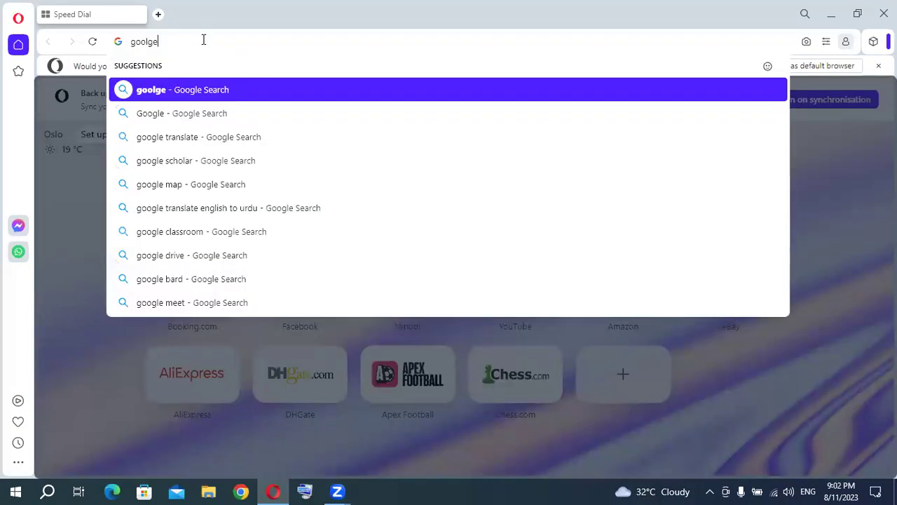
key("ctrl+Return")
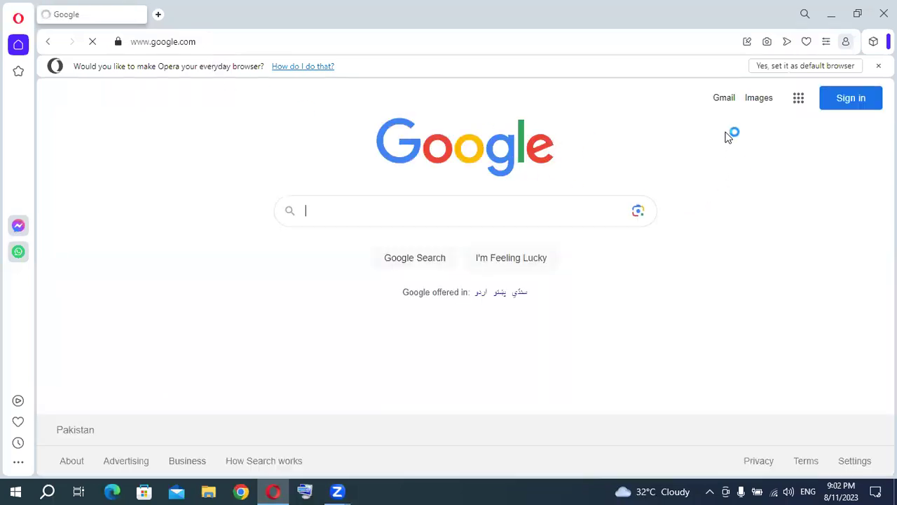
Browse the Google apps panel and launch the Google Account app.
left_click(800, 100)
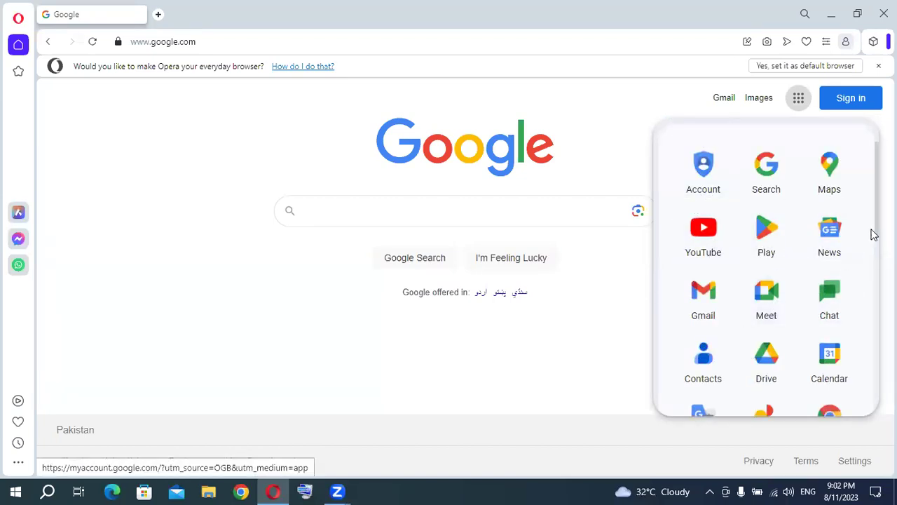
left_click_drag(872, 232, 867, 322)
scroll(868, 323, "down", 2)
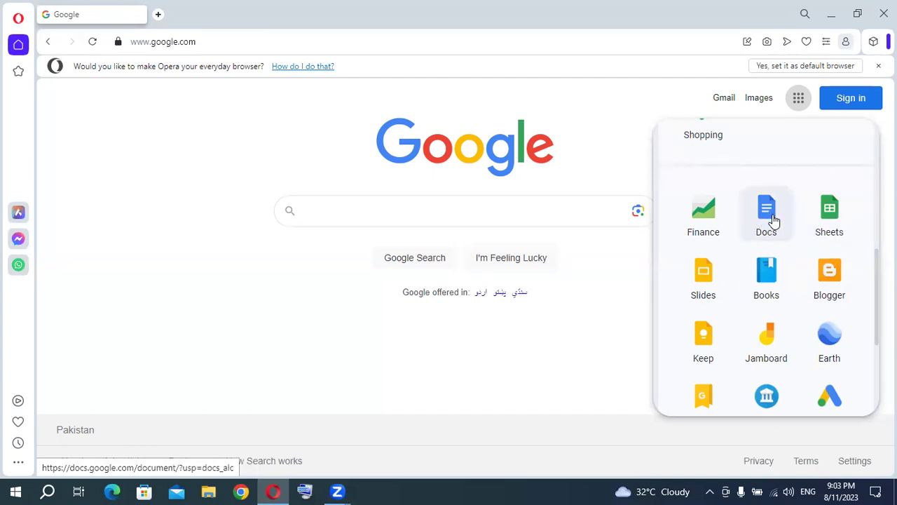
scroll(861, 278, "down", 1)
scroll(766, 267, "down", 3)
scroll(767, 267, "up", 8)
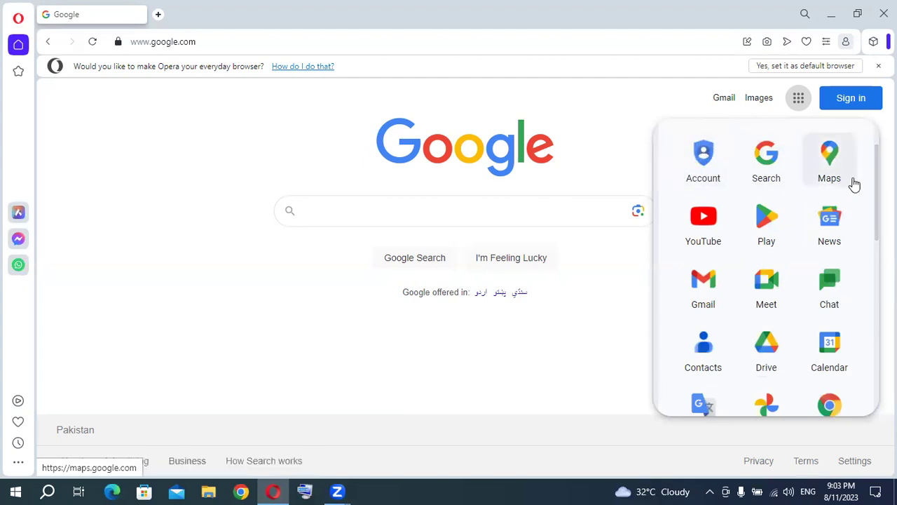
scroll(766, 267, "down", 1)
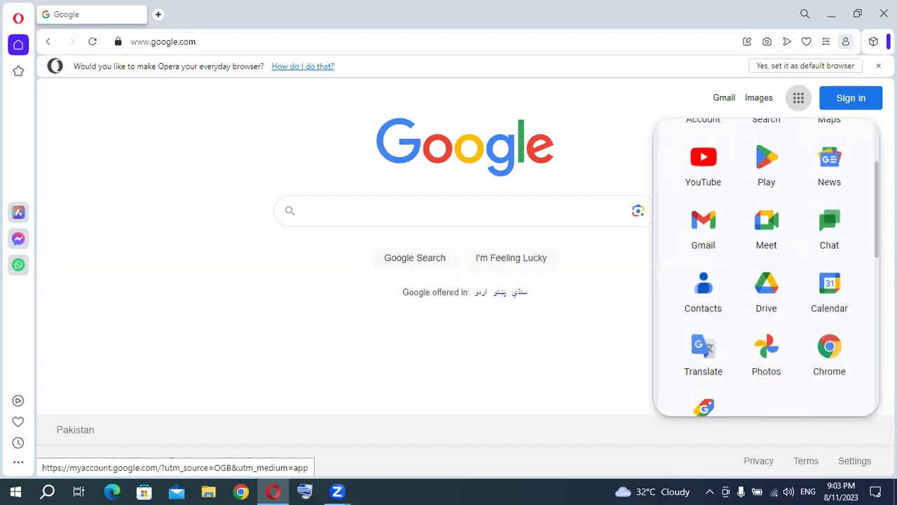
scroll(766, 266, "down", 5)
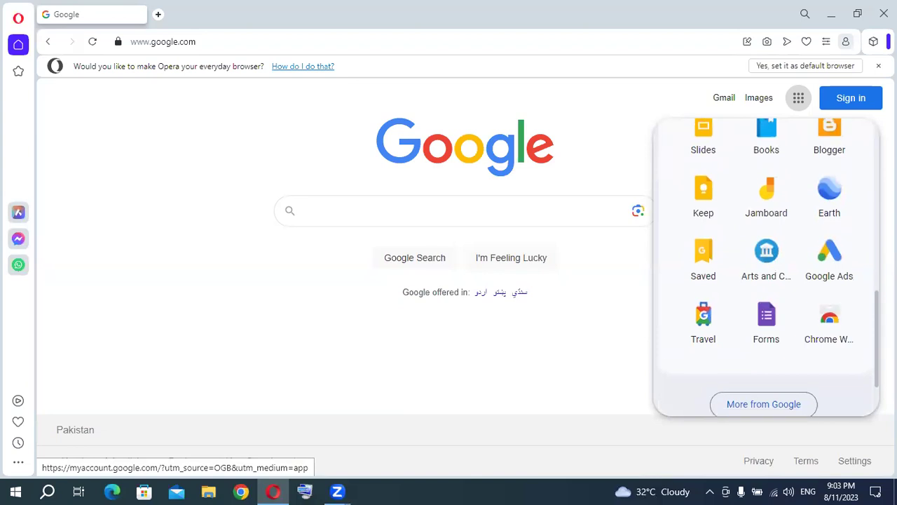
scroll(766, 266, "up", 2)
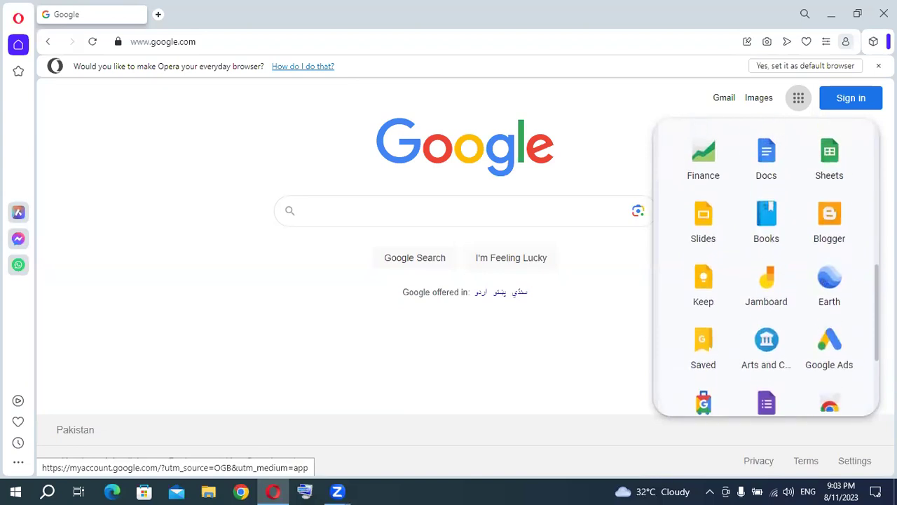
scroll(766, 267, "down", 1)
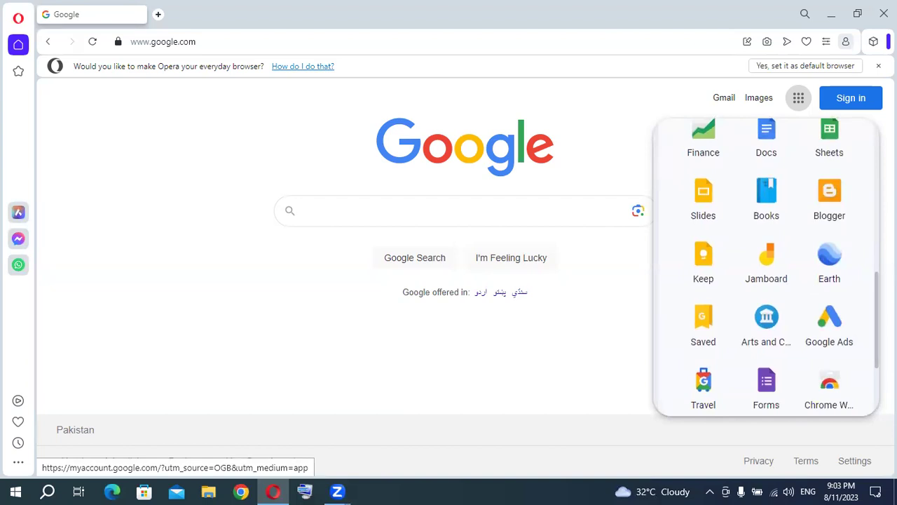
scroll(766, 267, "up", 3)
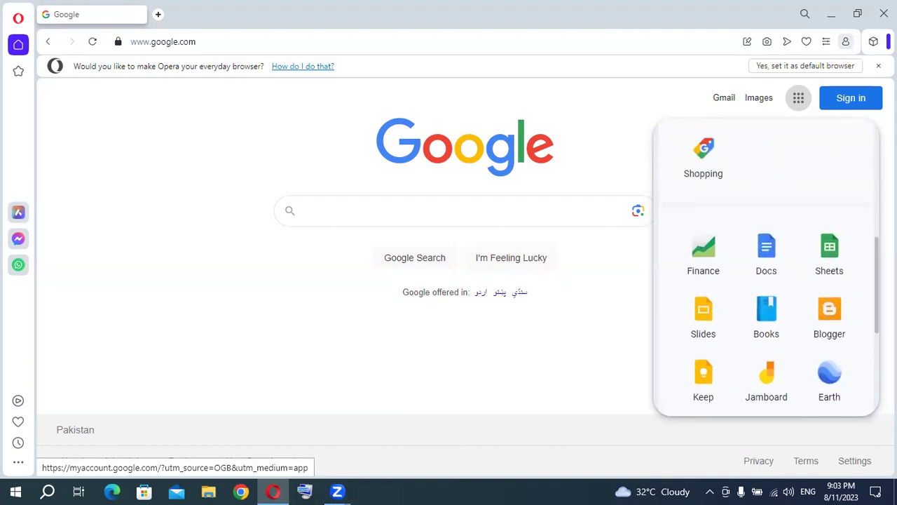
scroll(834, 315, "up", 1)
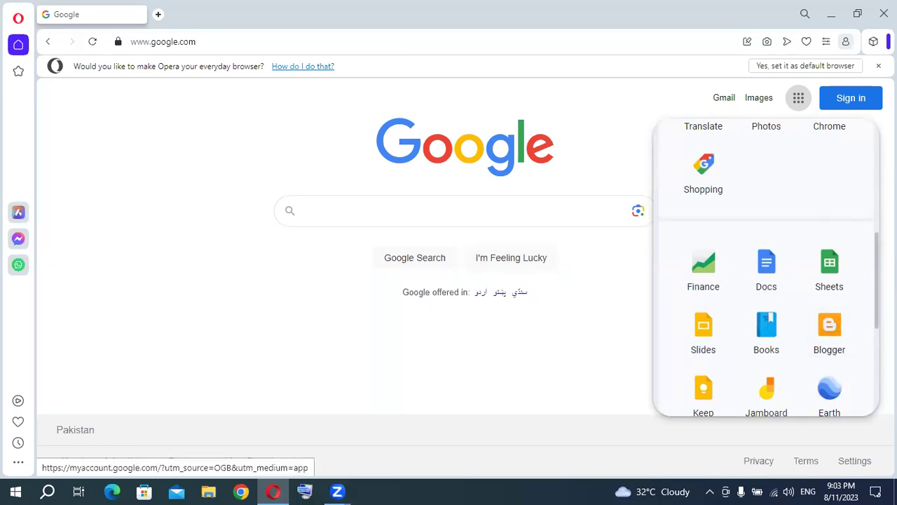
scroll(873, 287, "up", 5)
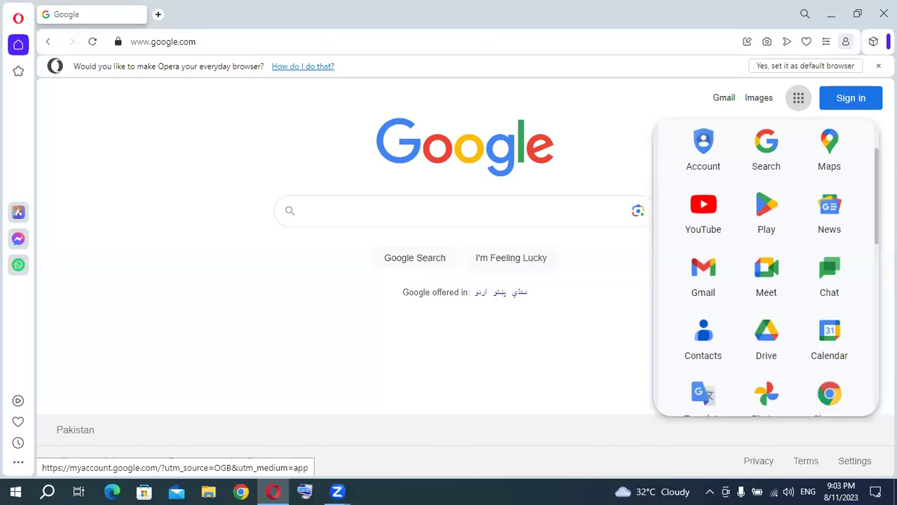
scroll(767, 266, "up", 1)
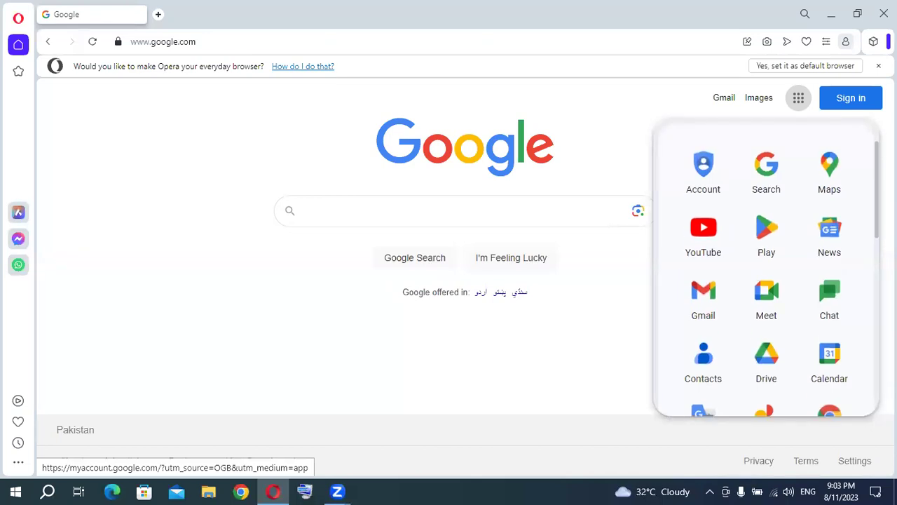
scroll(766, 267, "down", 2)
scroll(767, 266, "up", 2)
left_click(694, 172)
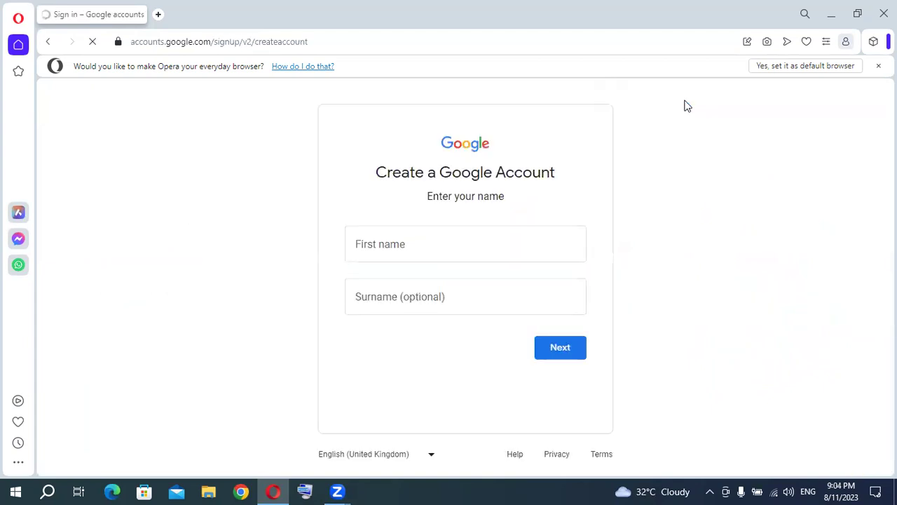
Enter 'Clickwell Store' as the first name, fixing the typo, and continue.
left_click(418, 247)
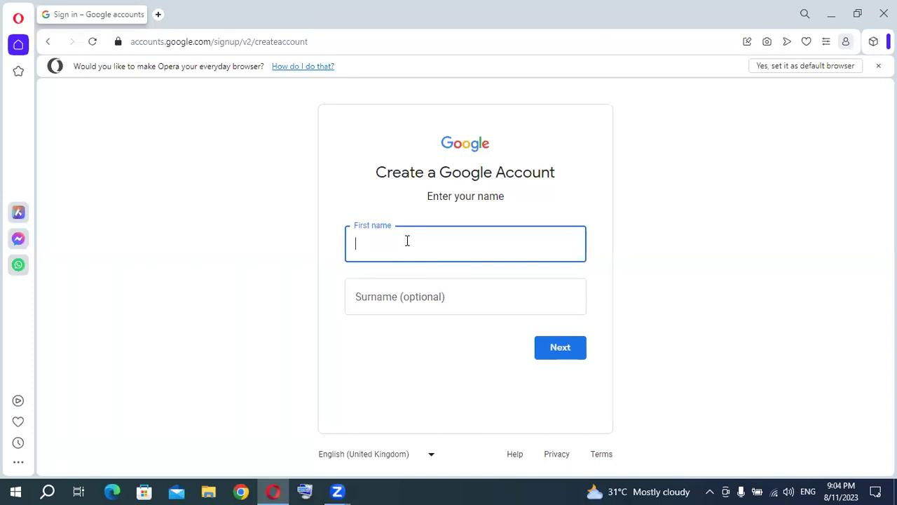
type("Clu")
type("ickwell Store")
left_click(407, 243)
type("t")
key("End")
left_click(561, 347)
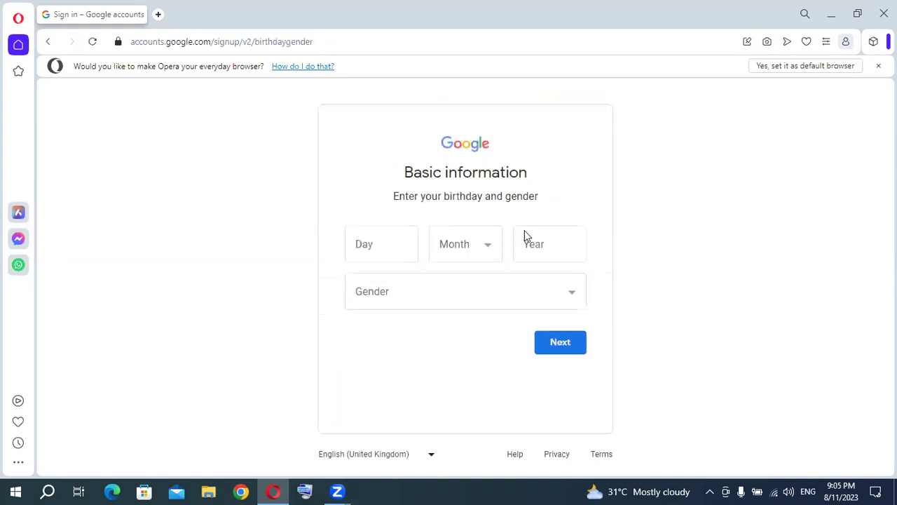
Enter birthday 12 February 2000 and gender Male, then continue.
left_click(380, 250)
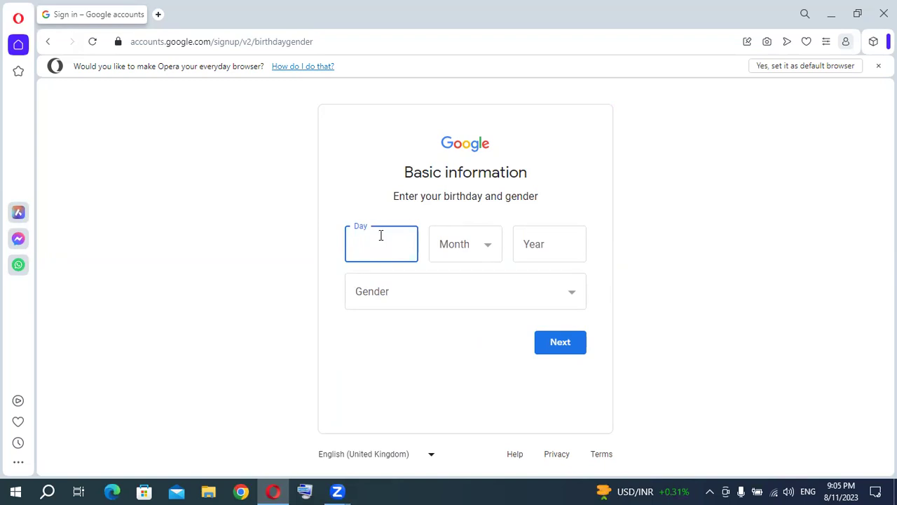
type("12")
left_click(462, 245)
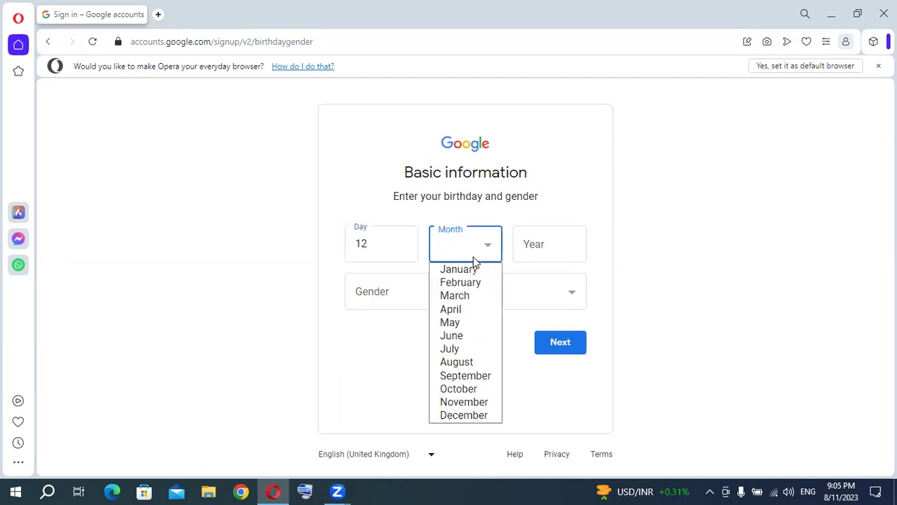
left_click(474, 282)
left_click(579, 256)
type("2000")
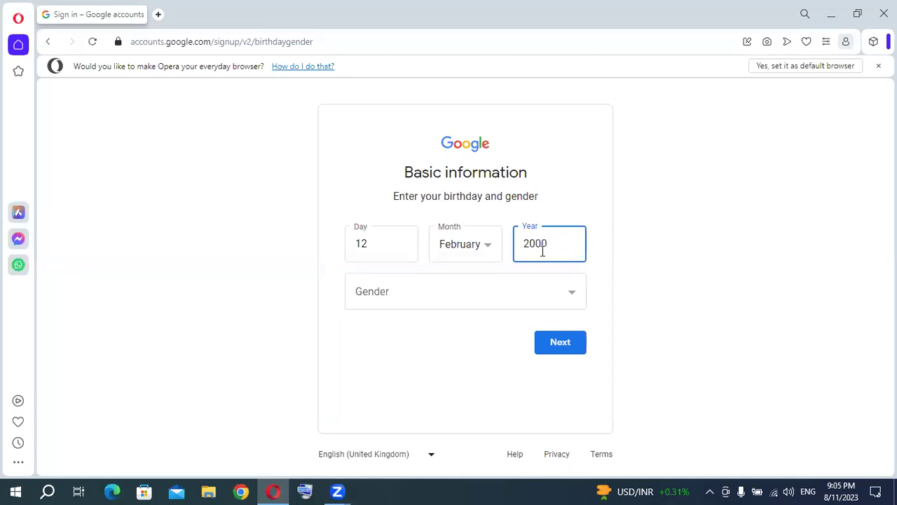
left_click(572, 293)
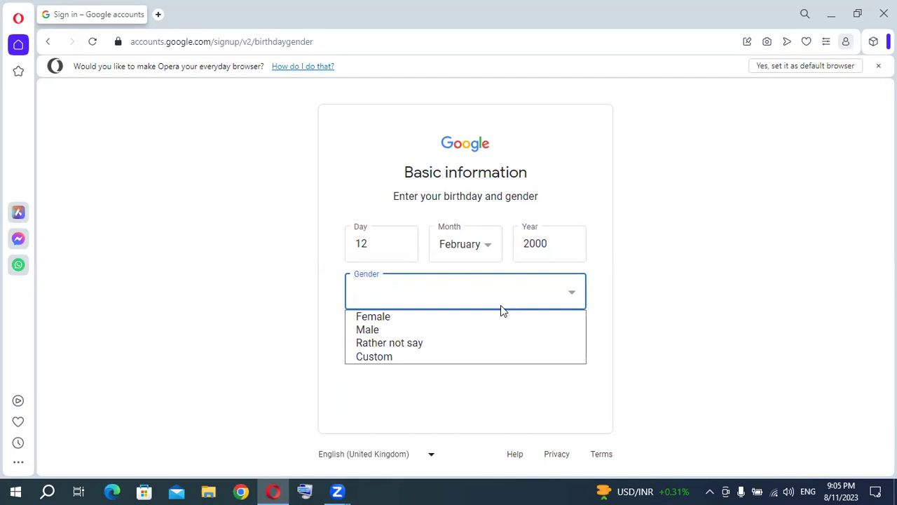
left_click(410, 329)
left_click(562, 347)
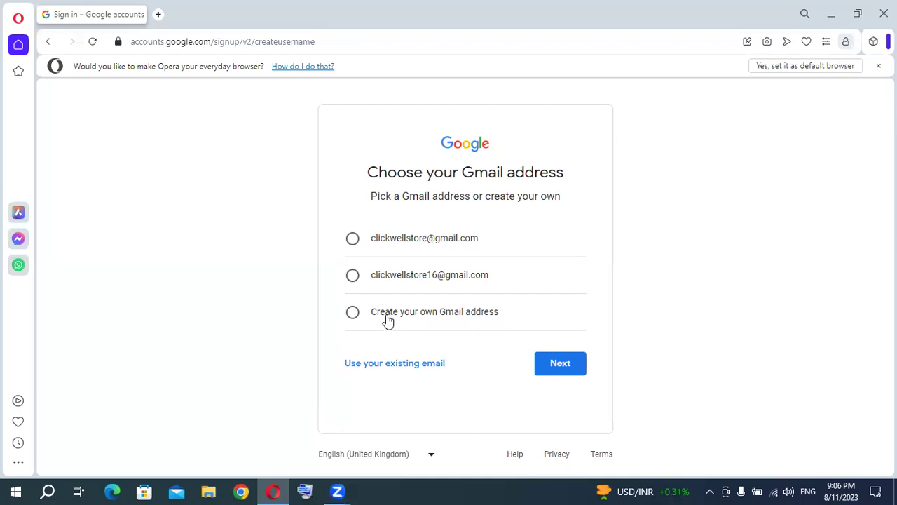
Pick the first suggested Gmail address, then set and confirm the account password.
left_click(353, 240)
left_click(564, 365)
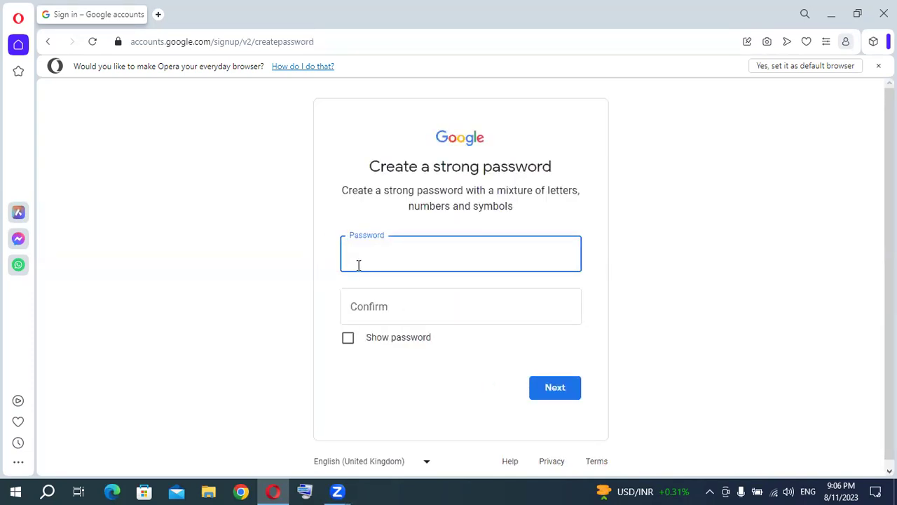
type("•••••••••••")
key("Tab")
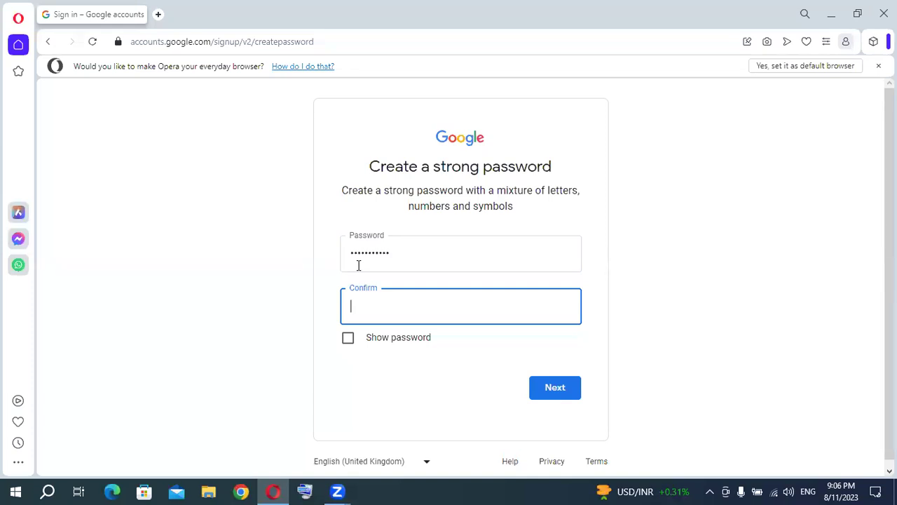
type("•••••••••••")
left_click(561, 387)
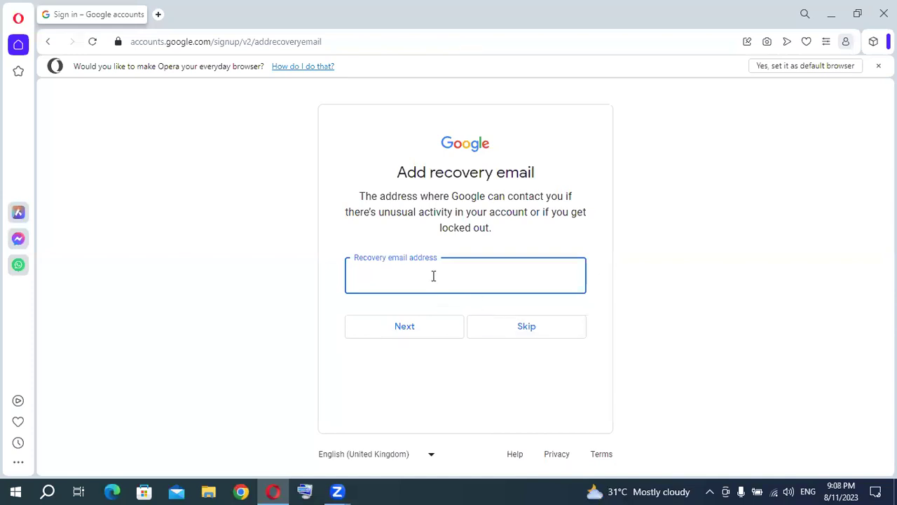
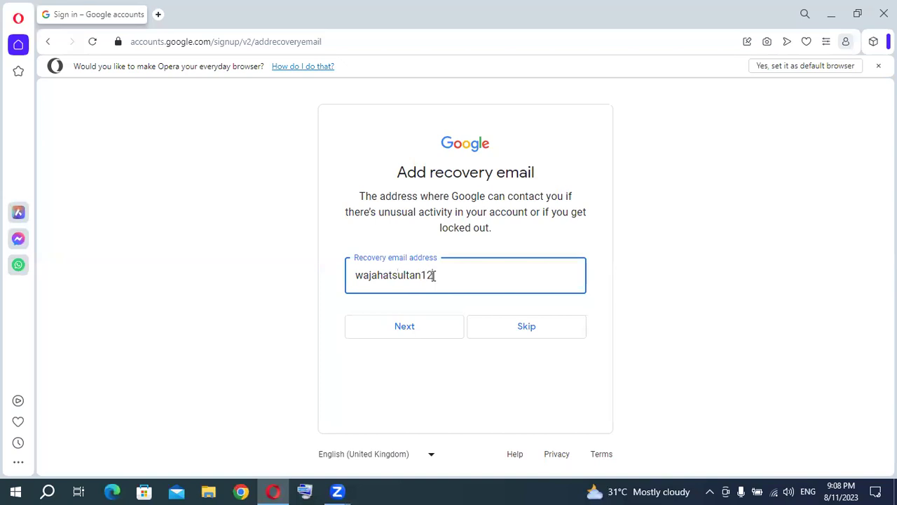
Enter the recovery e-mail address and continue.
left_click(453, 322)
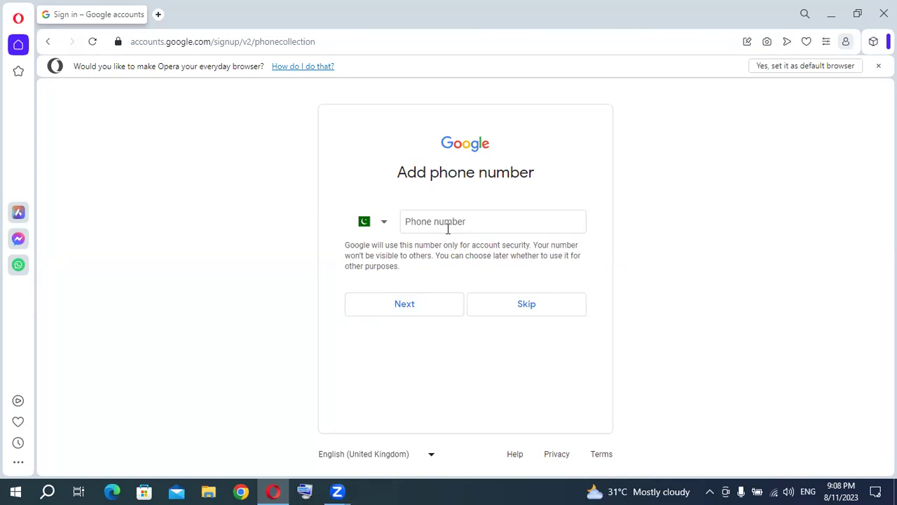
Enter the mobile phone number for account security and submit it.
left_click(466, 223)
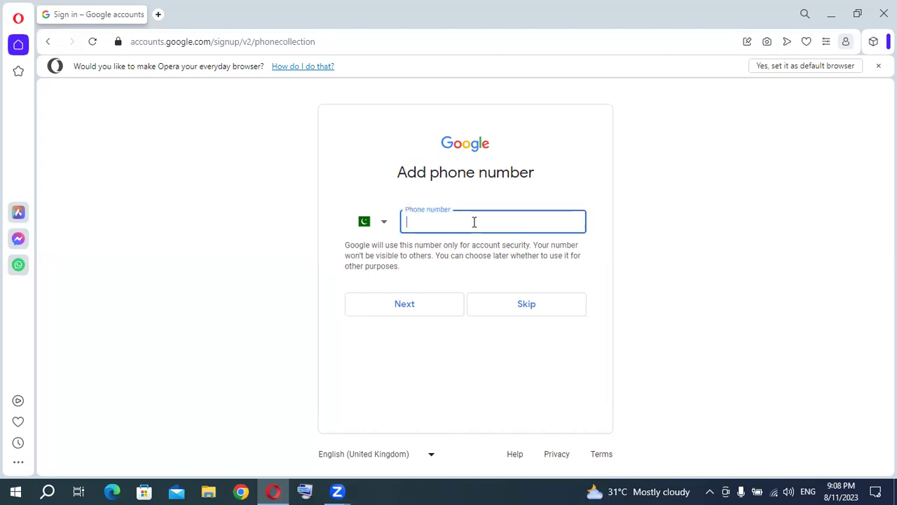
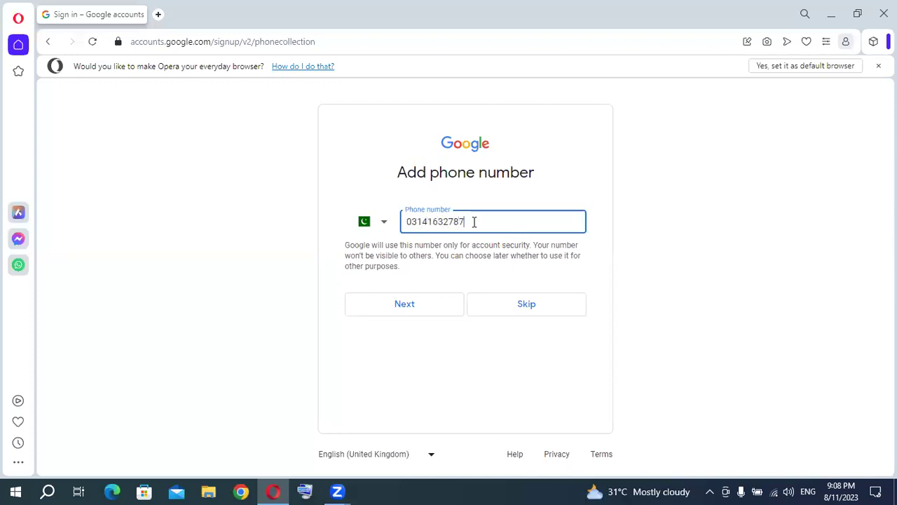
left_click(429, 306)
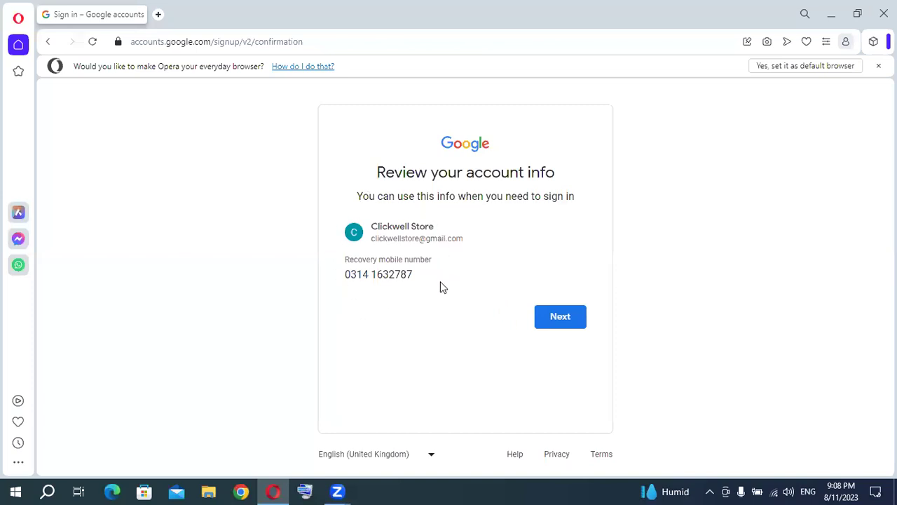
Confirm the reviewed account info and phone number.
left_click(568, 323)
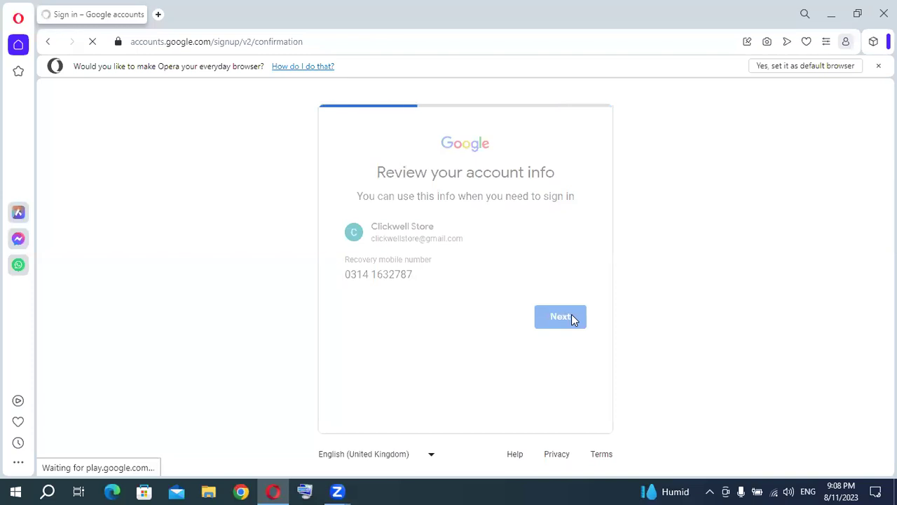
Scroll through the Privacy and Terms and agree to them.
scroll(554, 297, "down", 10)
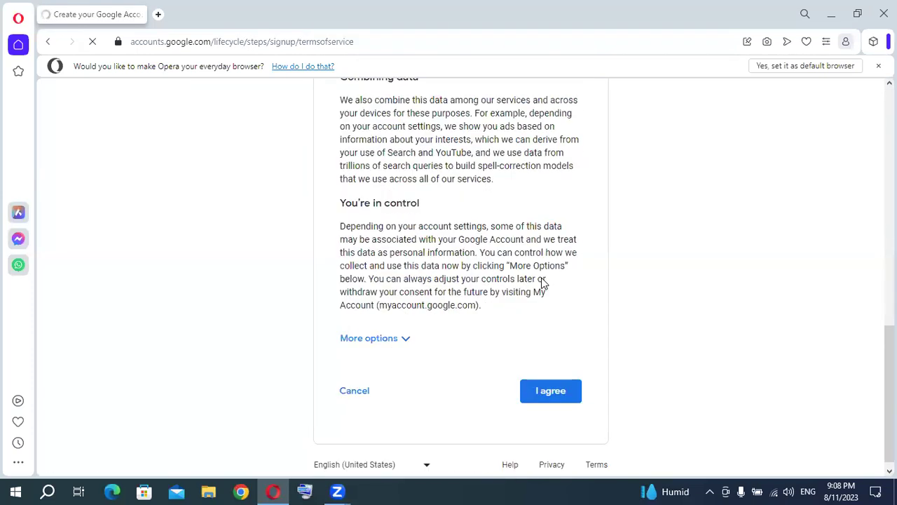
scroll(577, 341, "down", 5)
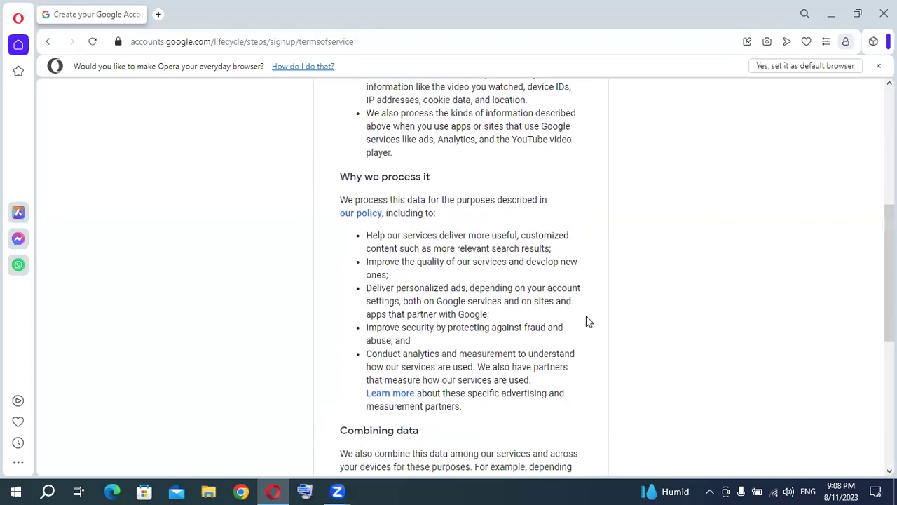
scroll(586, 319, "down", 5)
left_click(553, 381)
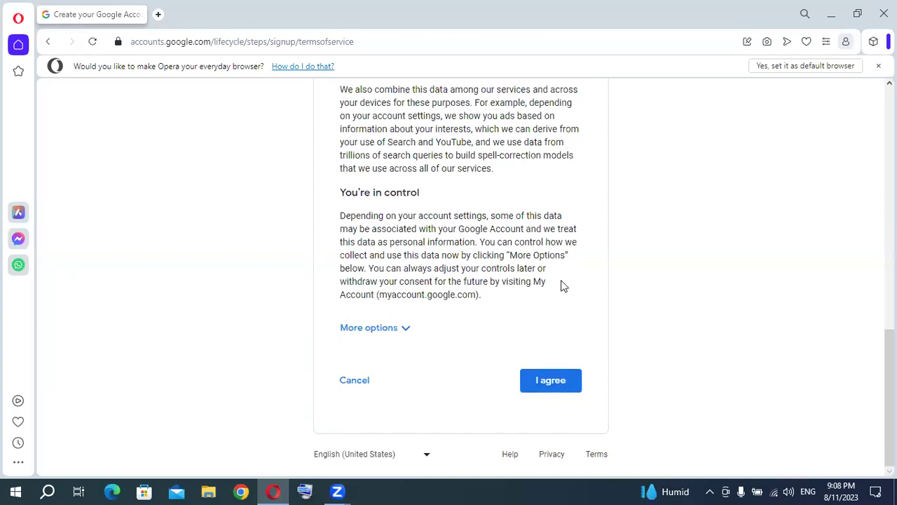
scroll(563, 285, "down", 10)
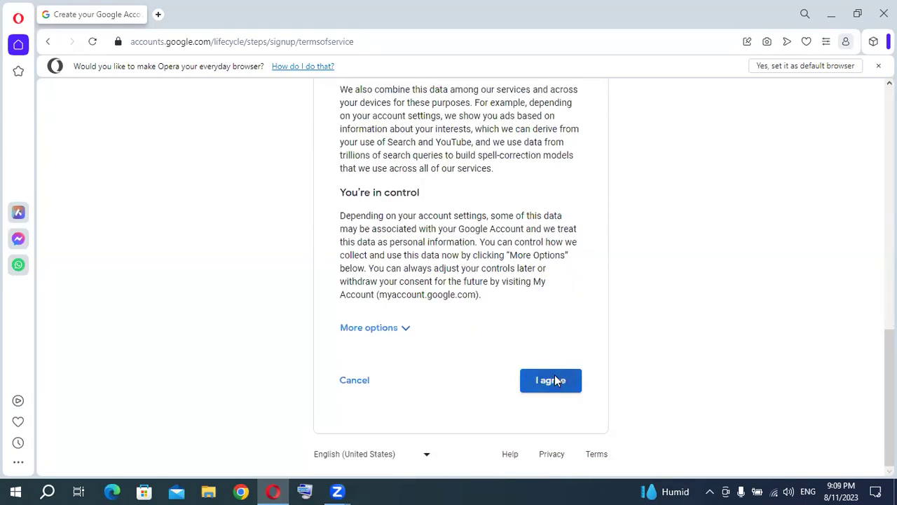
left_click(555, 375)
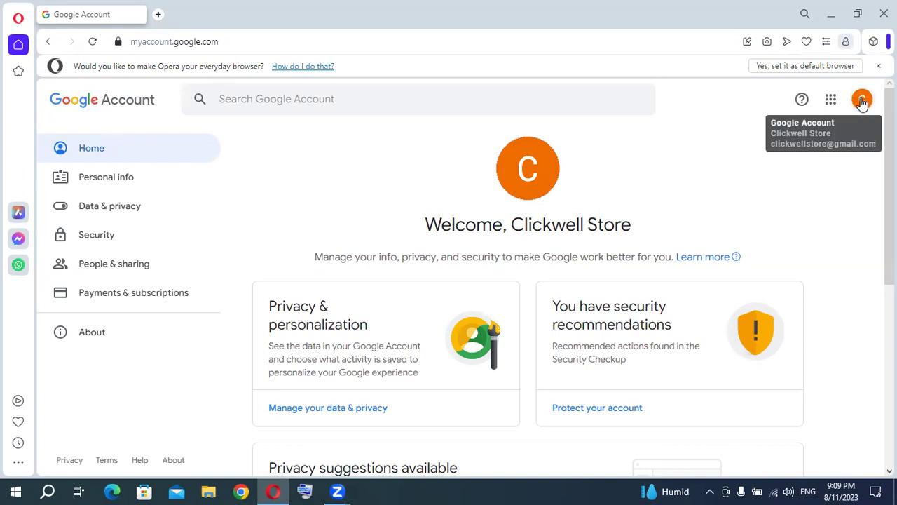
Check the account avatar menu, then view the Personal info page.
left_click(863, 100)
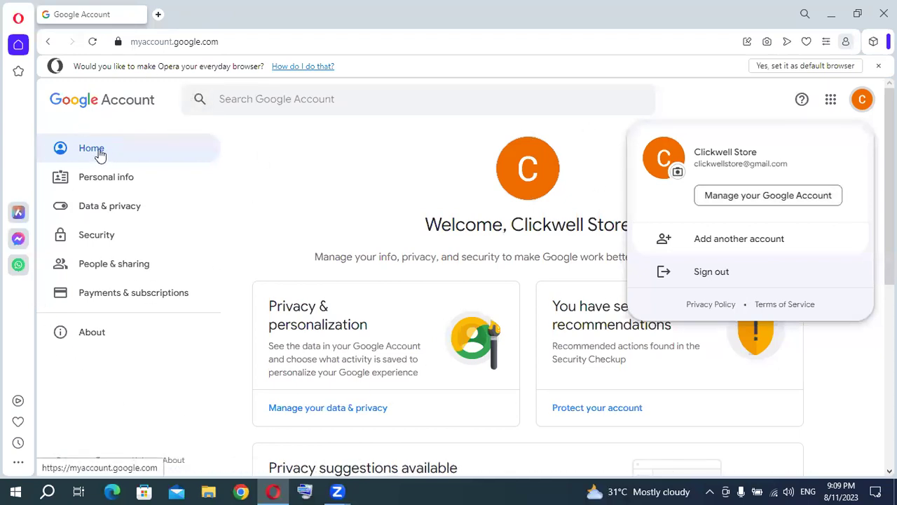
left_click(343, 173)
scroll(343, 173, "down", 5)
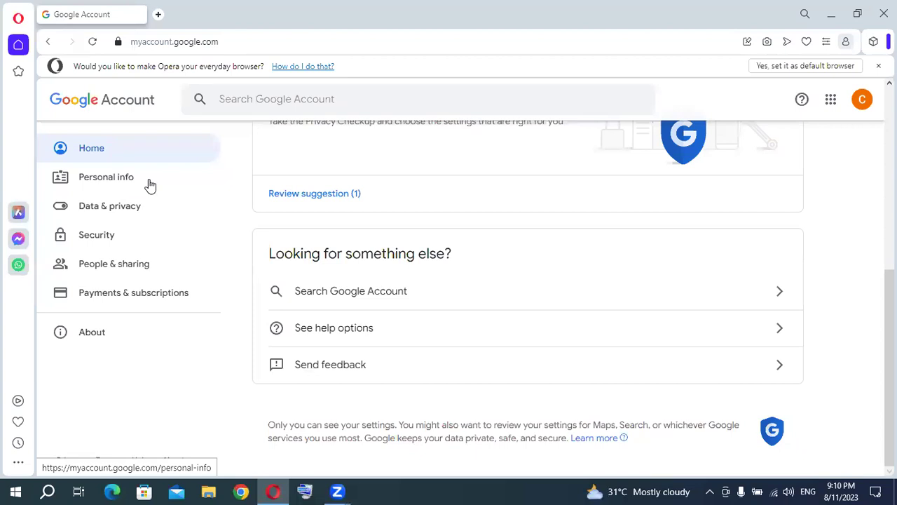
left_click(115, 181)
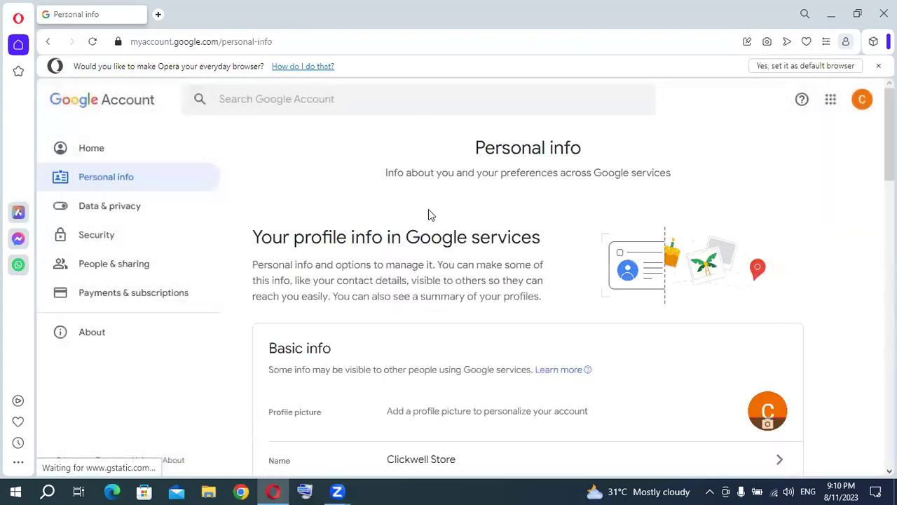
scroll(515, 219, "down", 2)
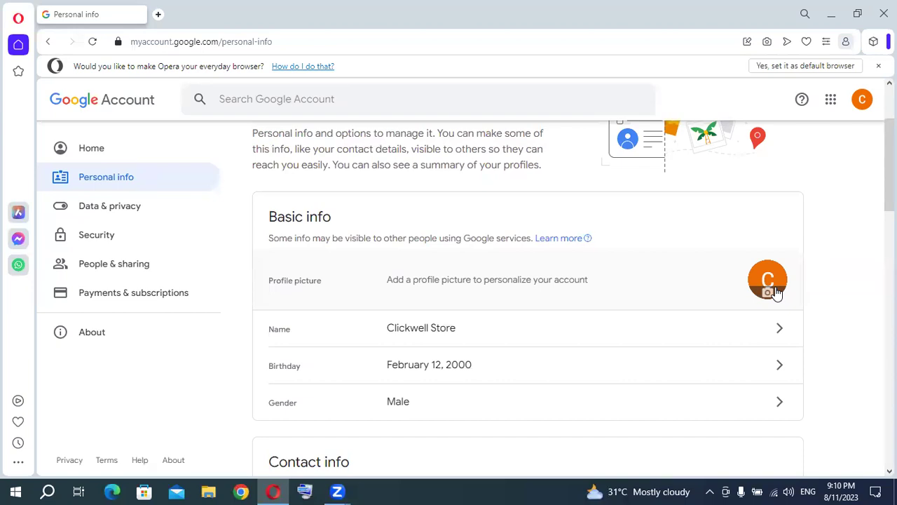
Upload D:\Clickwell Store\Logo-01 as a new Google profile picture, reaching the crop step.
left_click(771, 289)
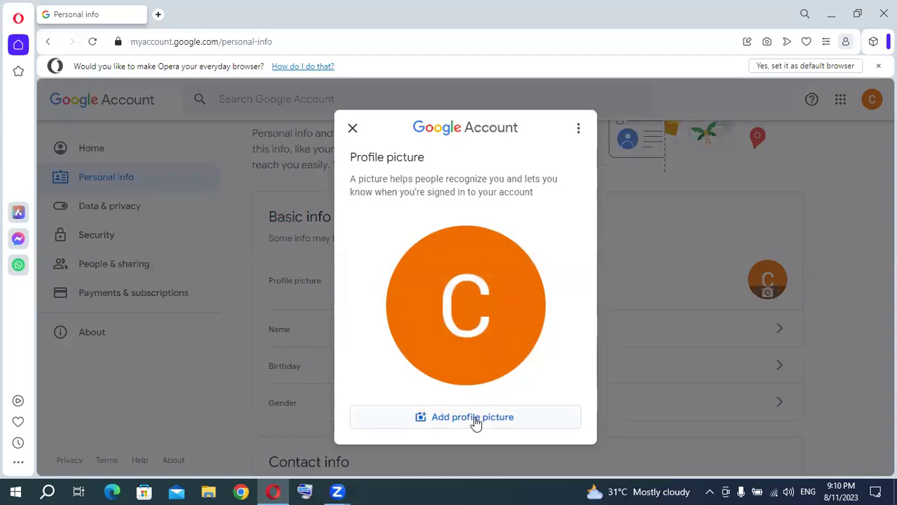
left_click(487, 418)
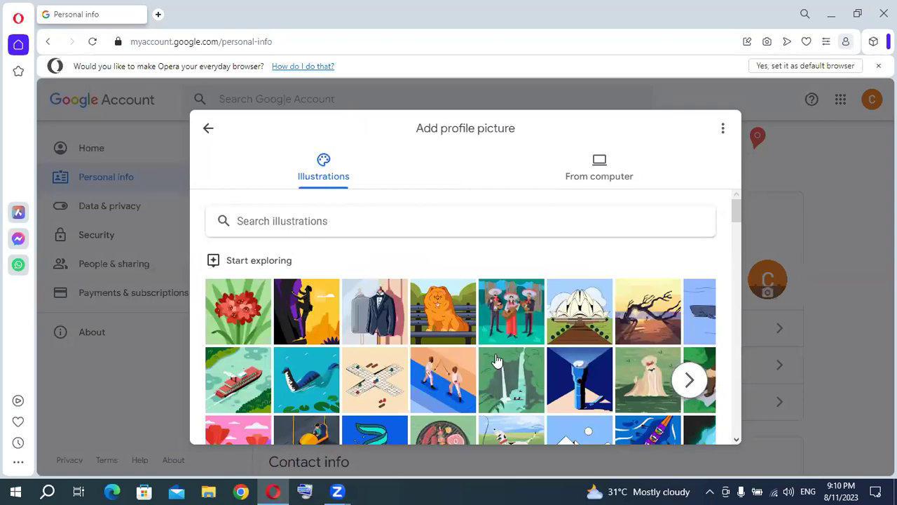
mouse_move(738, 204)
left_mouse_down()
mouse_move(730, 301)
mouse_move(729, 203)
left_mouse_up()
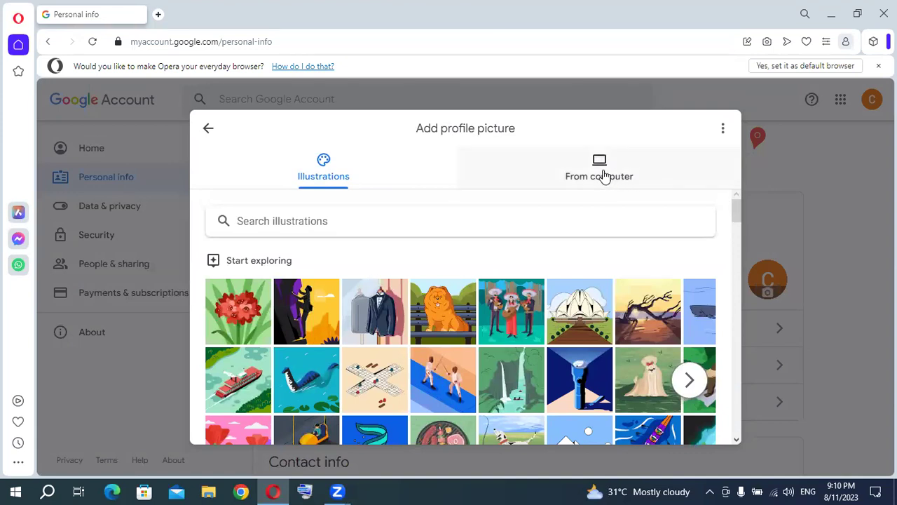
left_click(604, 175)
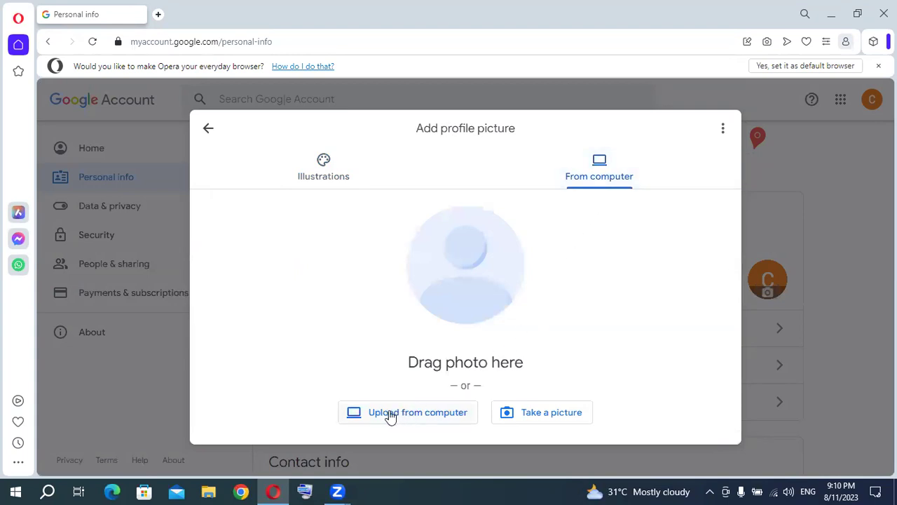
left_click(440, 413)
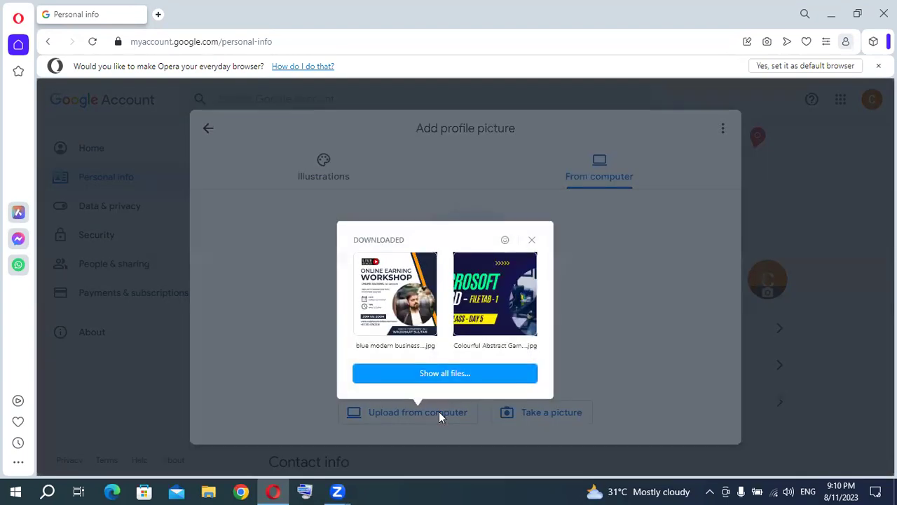
left_click(435, 375)
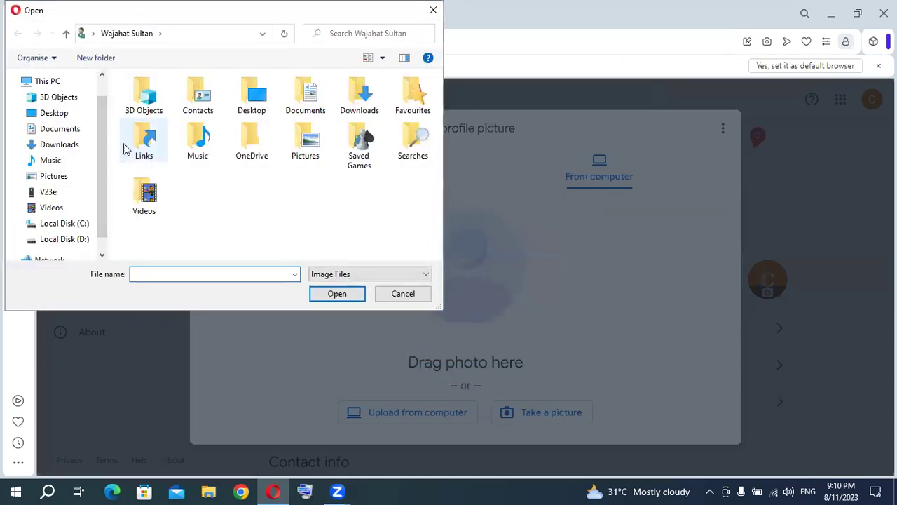
left_click(56, 114)
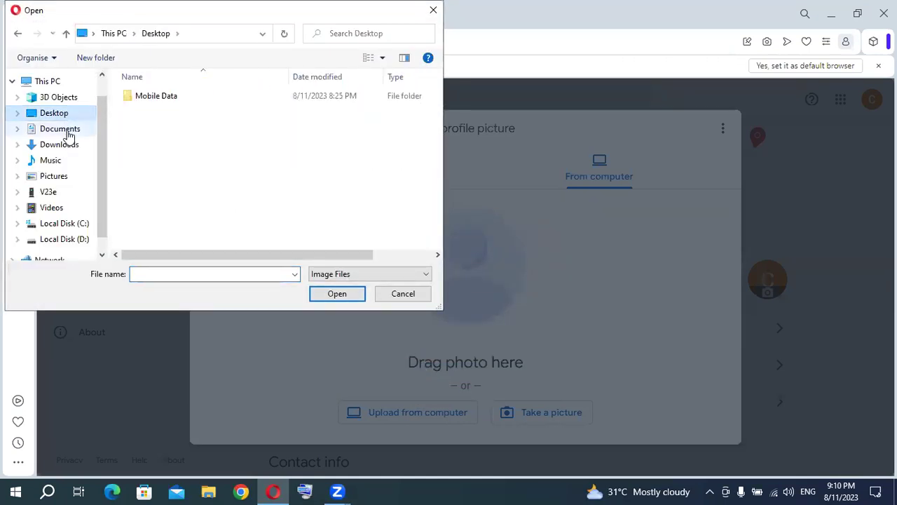
left_click(70, 238)
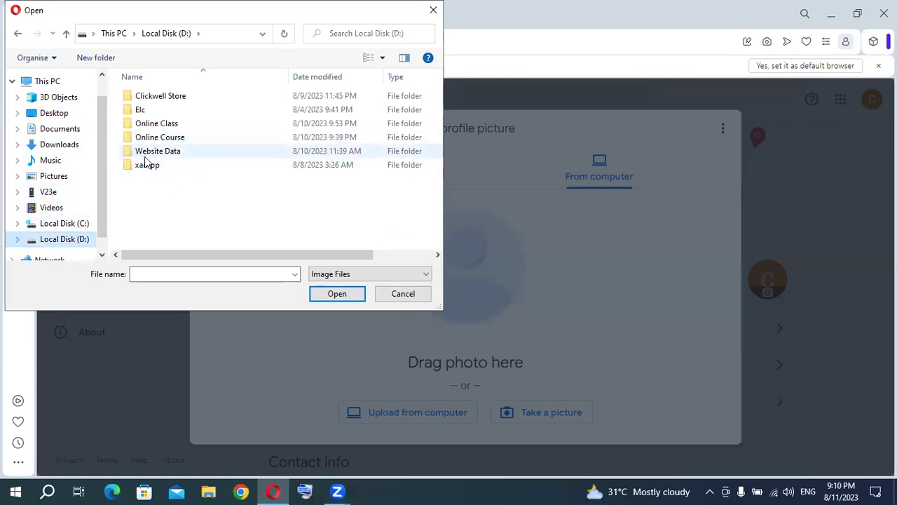
double_click(155, 98)
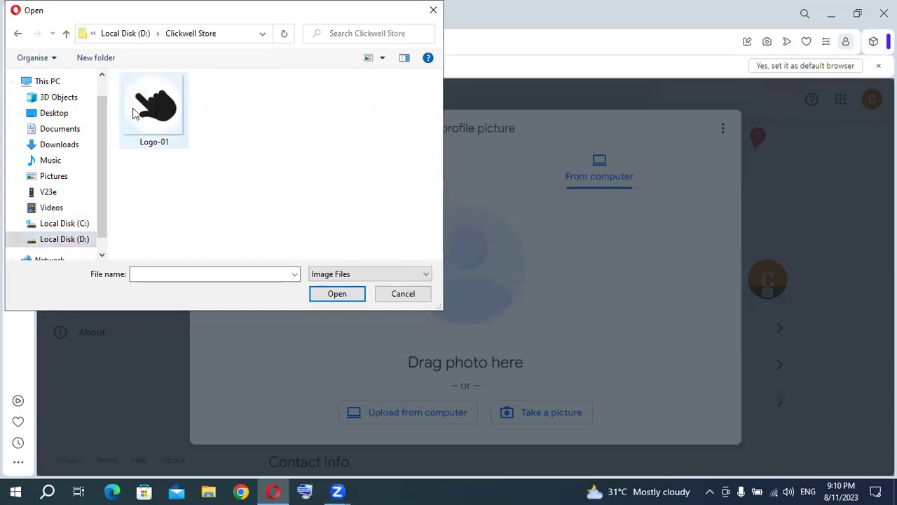
double_click(154, 139)
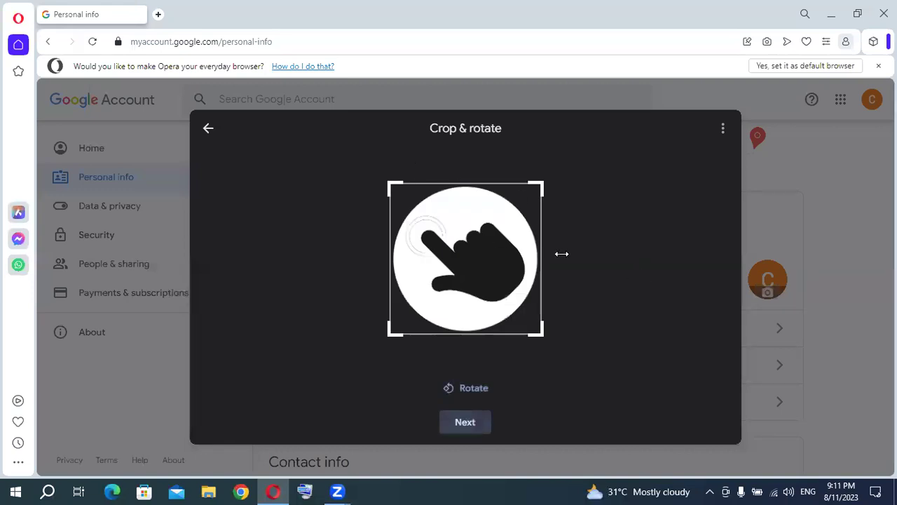
Accept the crop and save Logo-01 as the Google Account profile picture.
left_click(463, 421)
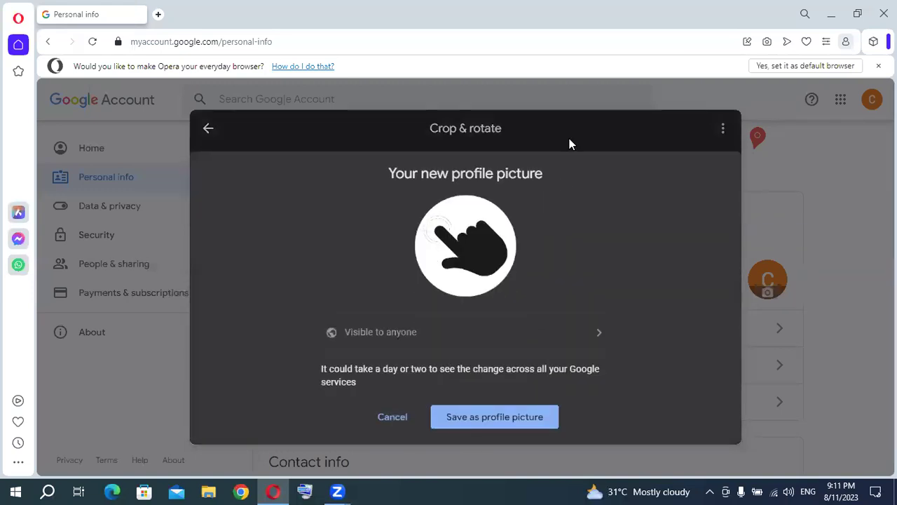
left_click_drag(570, 138, 566, 85)
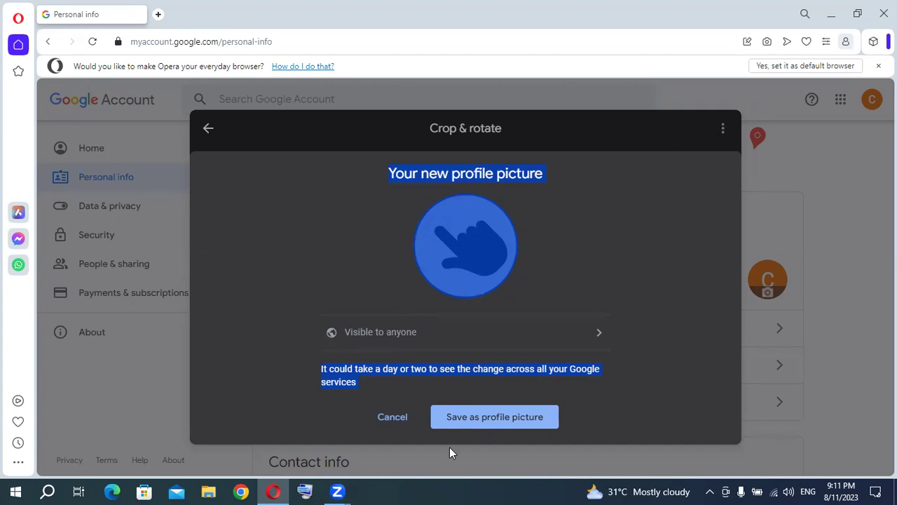
left_click(272, 490)
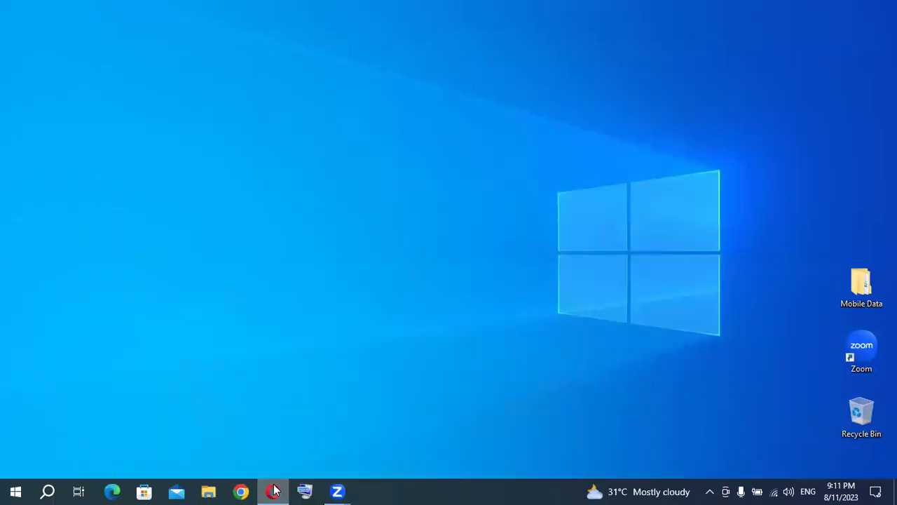
left_click(273, 490)
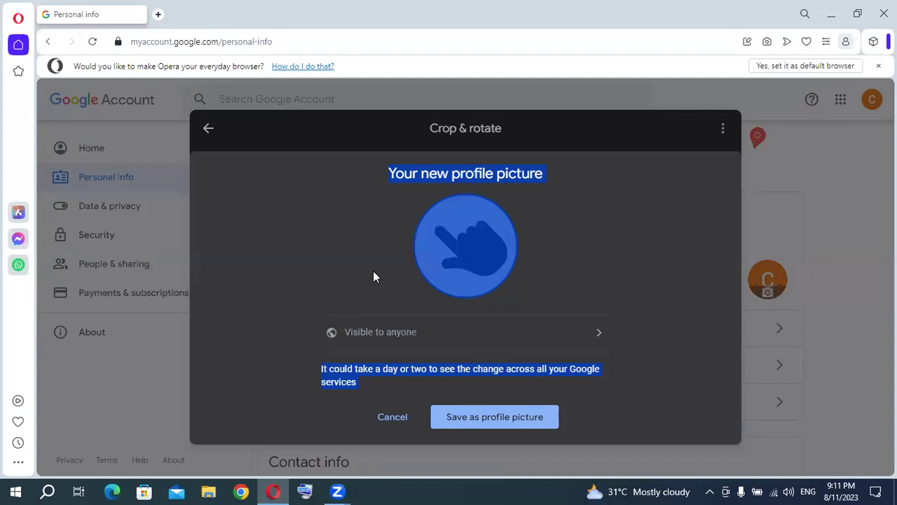
left_click(92, 42)
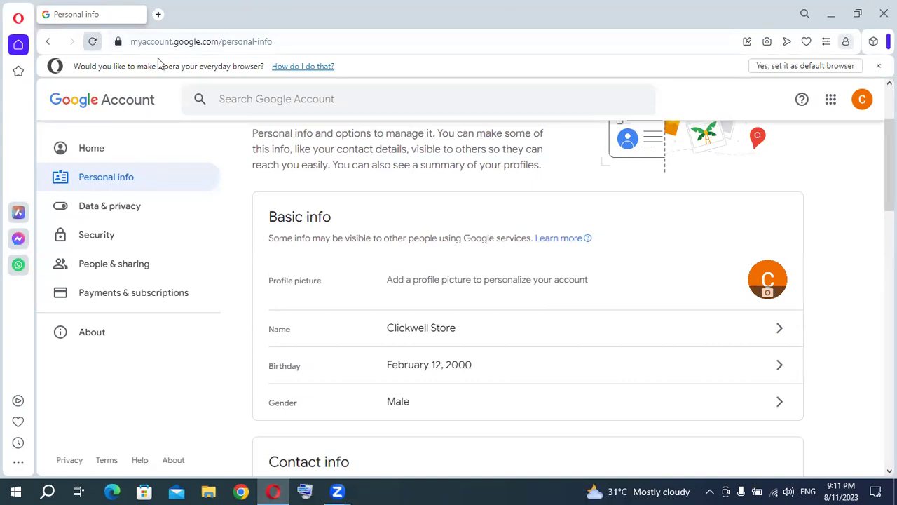
Load google in a second Opera tab, then go back to the Personal info tab.
key("super+d")
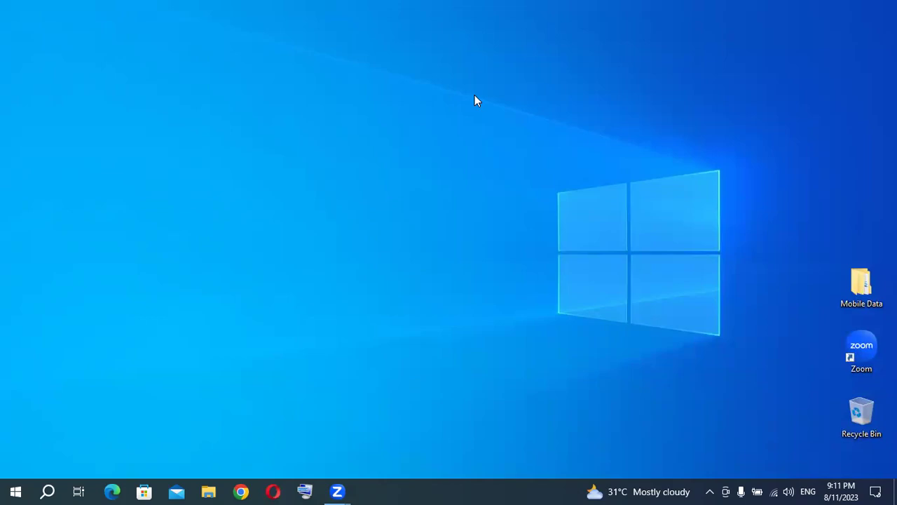
key("super+d")
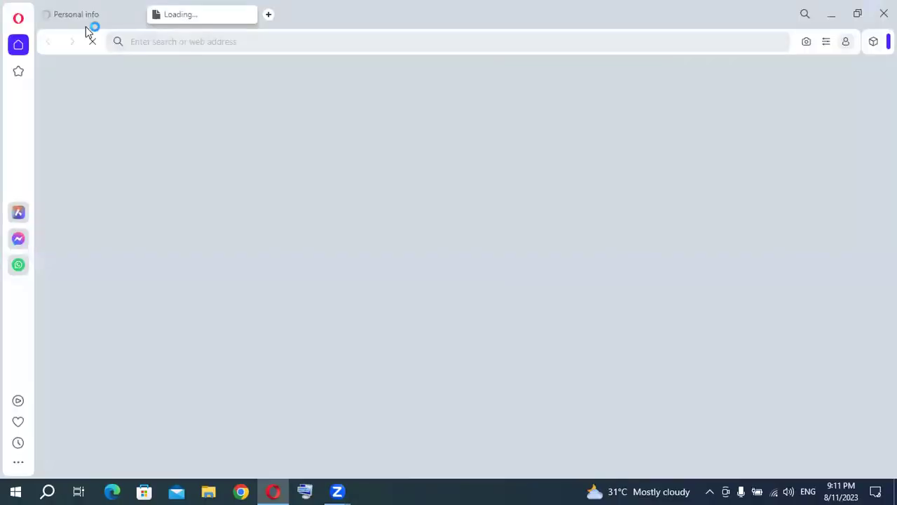
left_click(106, 16)
left_click(220, 24)
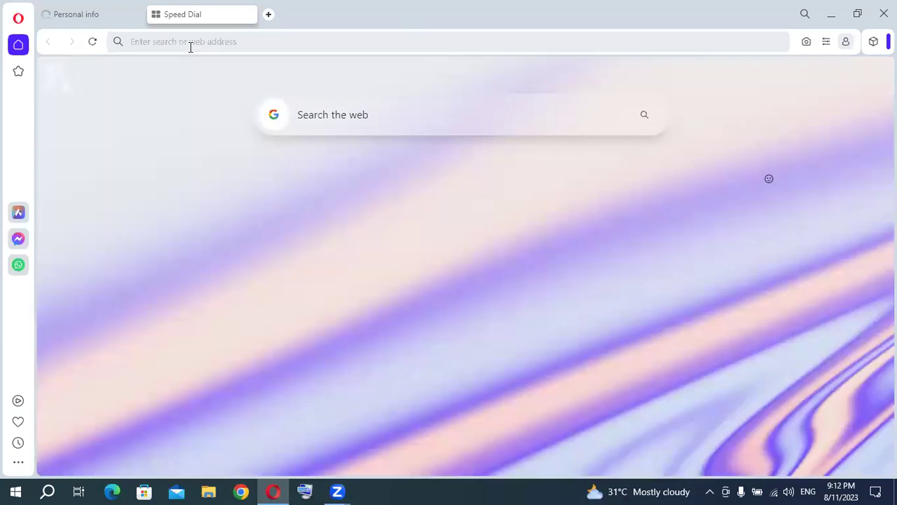
left_click(190, 46)
type("google")
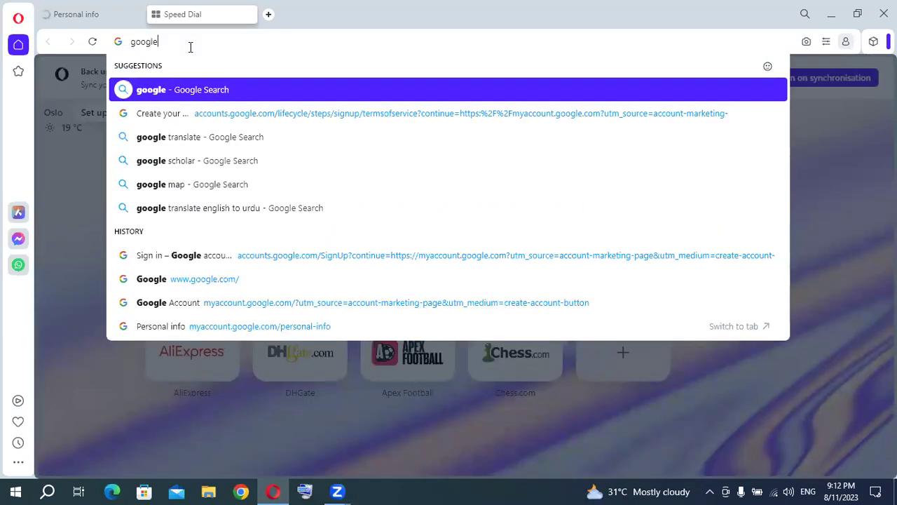
key("Return")
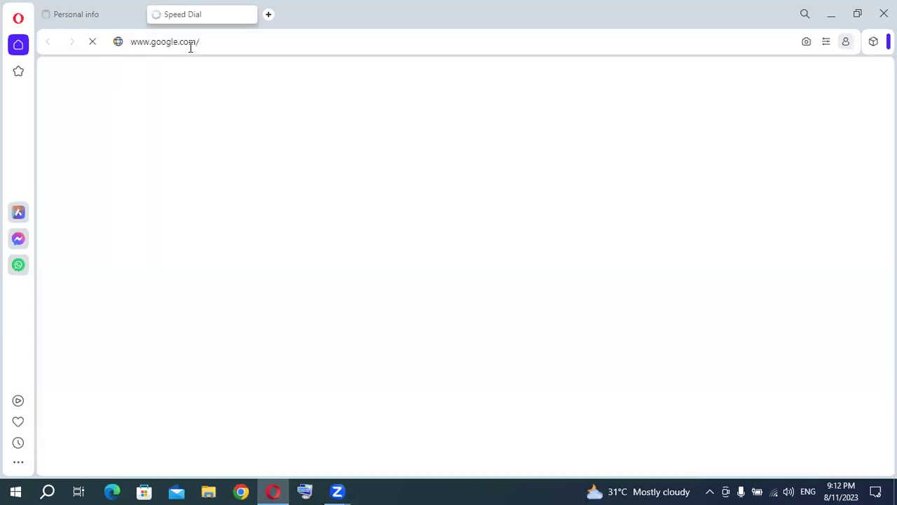
left_click(116, 21)
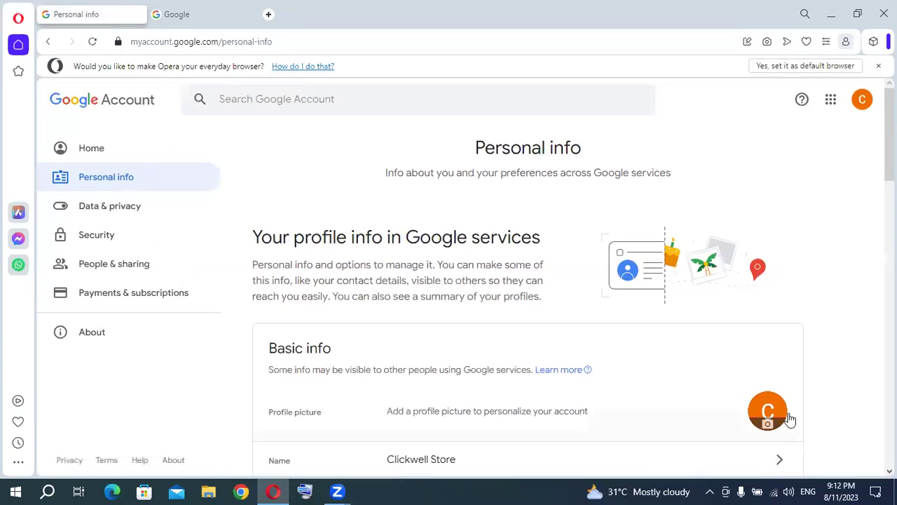
Upload Logo-01 from the computer again, save it as the profile picture, and close the dialog.
left_click(771, 419)
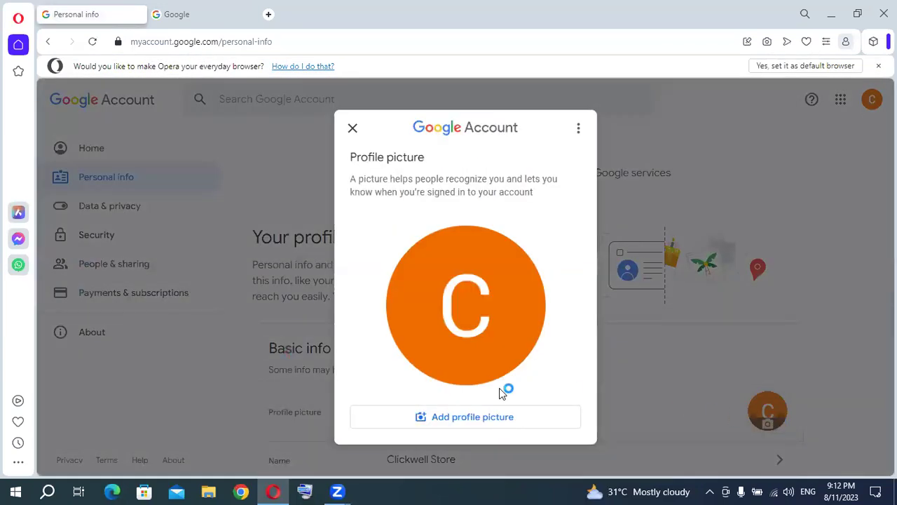
left_click(452, 420)
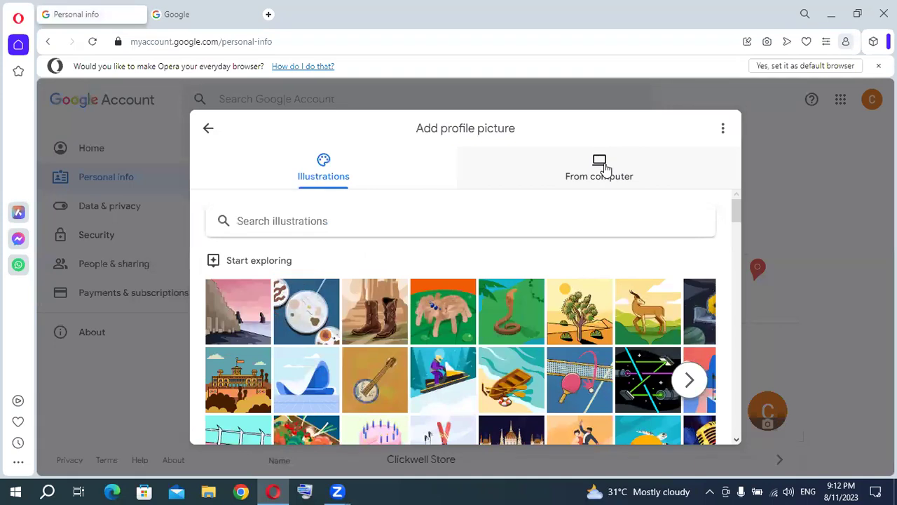
left_click(597, 169)
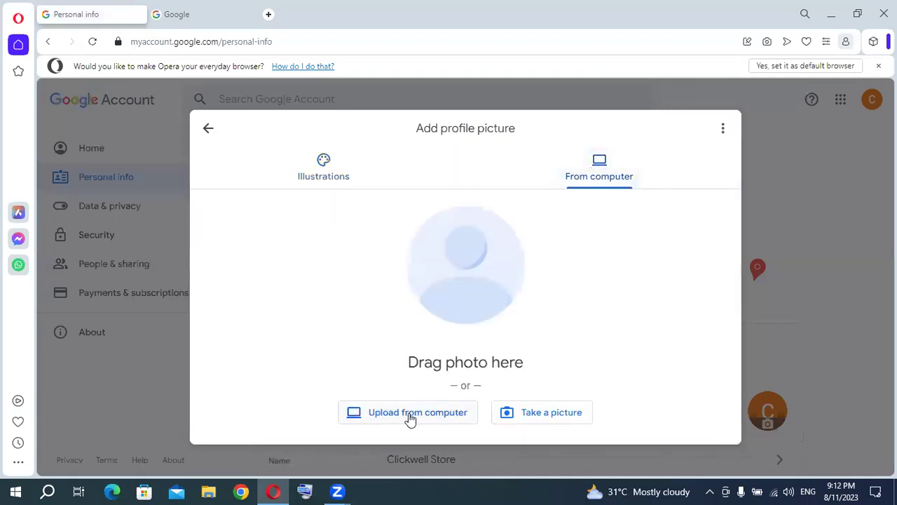
left_click(436, 413)
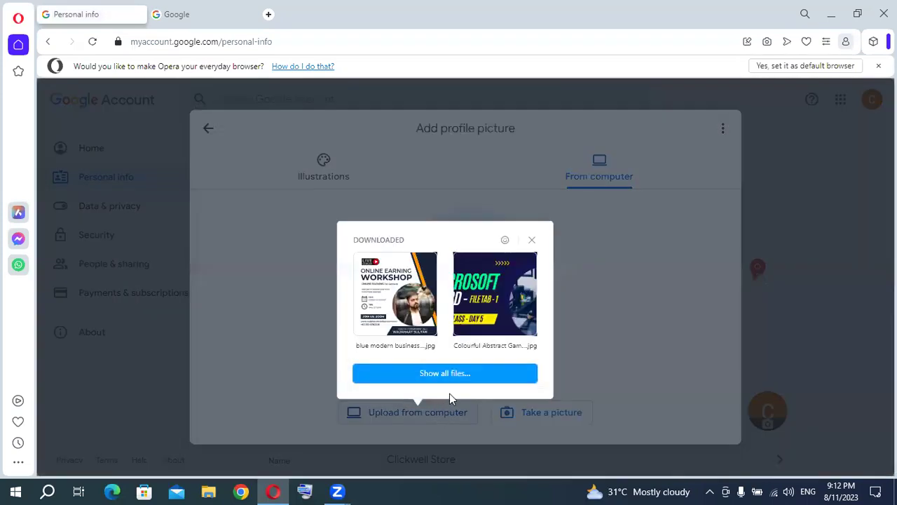
left_click(455, 373)
double_click(170, 100)
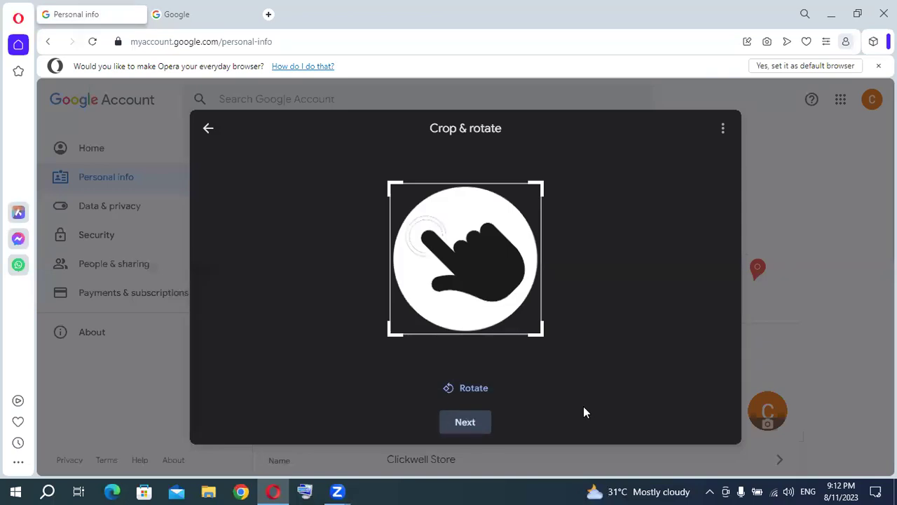
left_click(465, 424)
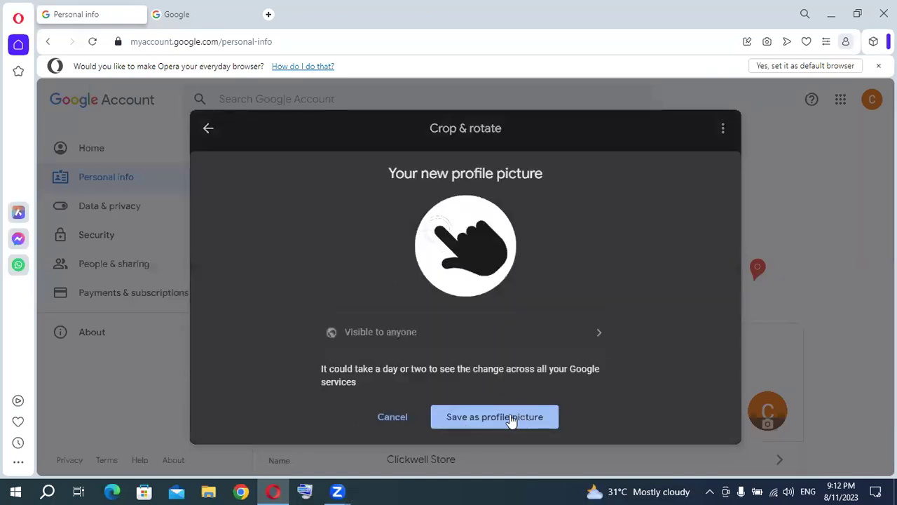
left_click(511, 419)
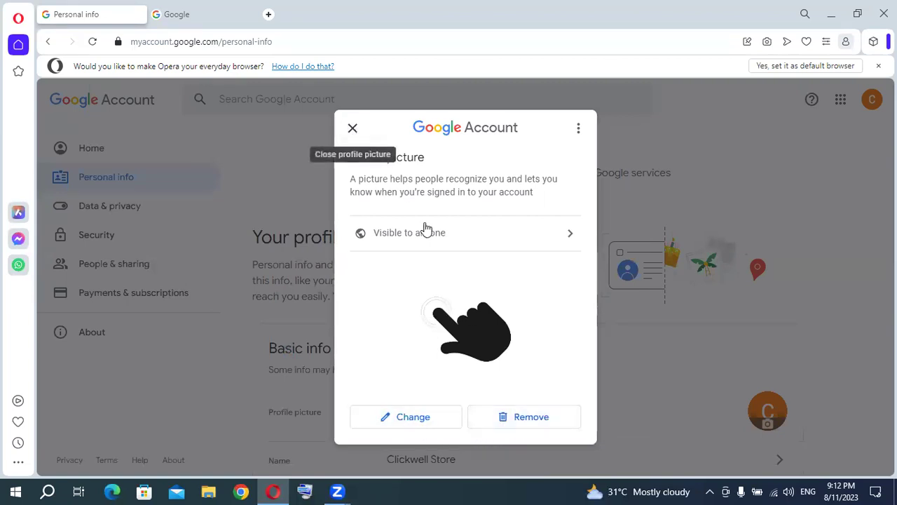
left_click(353, 131)
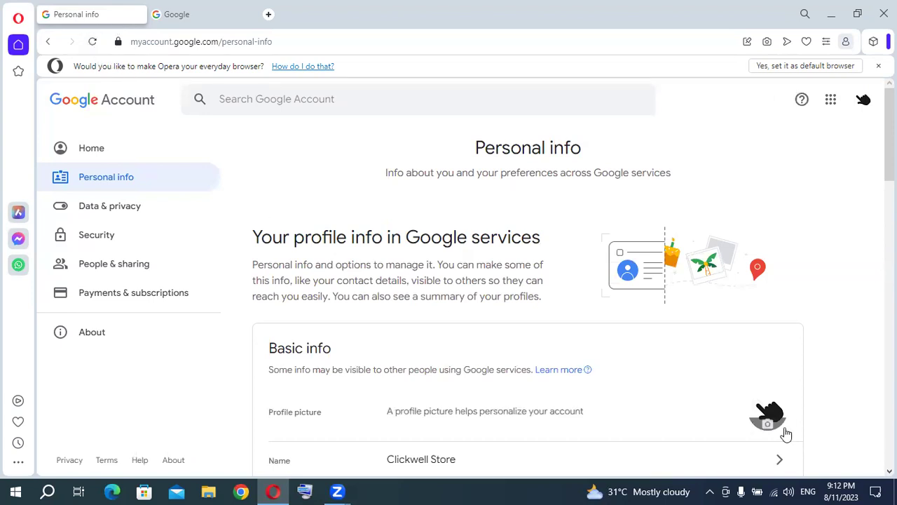
Open Security settings and scroll to 2-Step Verification under 'How you sign in to Google'.
scroll(613, 296, "down", 3)
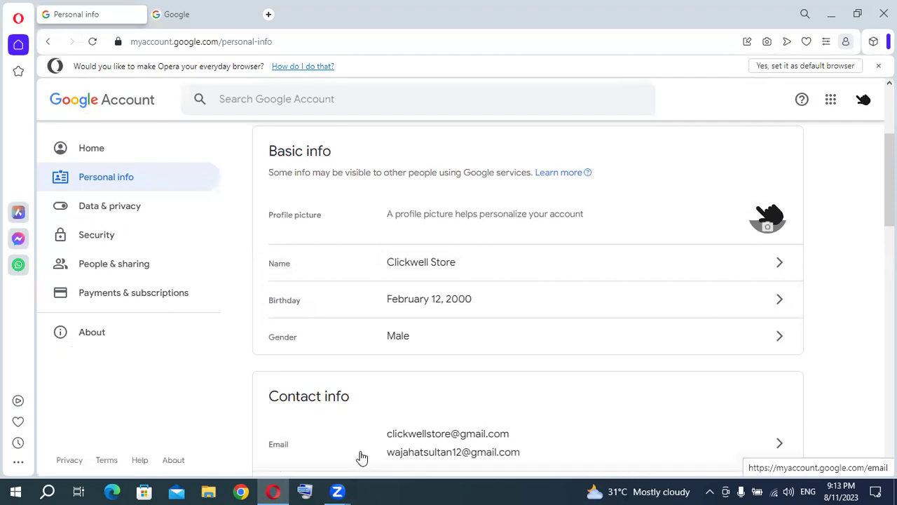
left_click(98, 234)
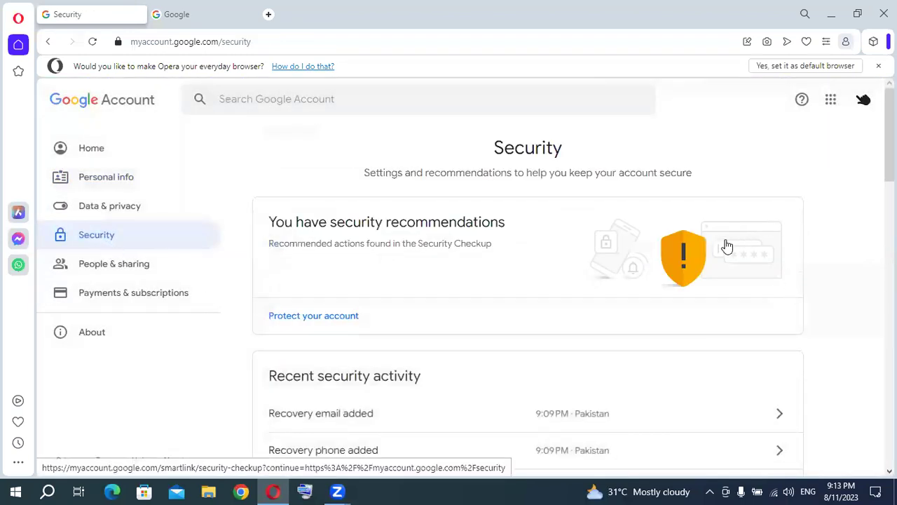
scroll(726, 246, "down", 2)
scroll(727, 248, "down", 1)
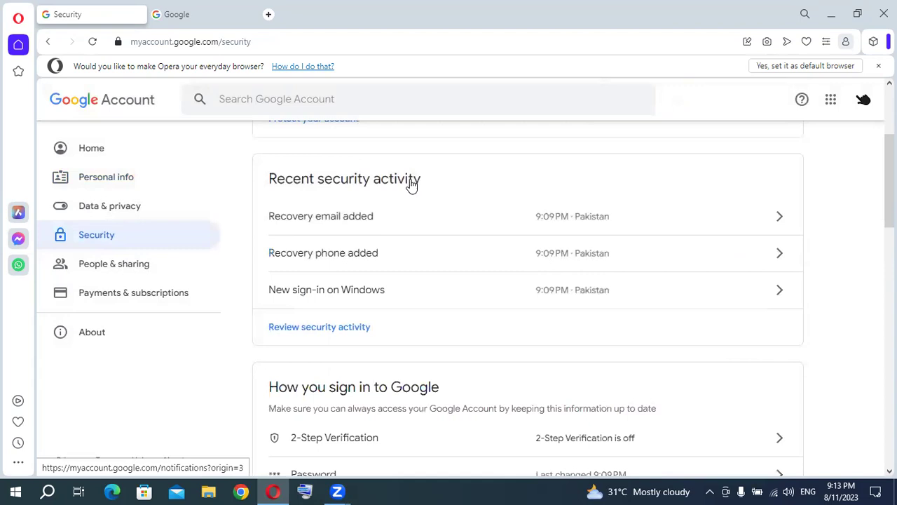
scroll(371, 223, "down", 1)
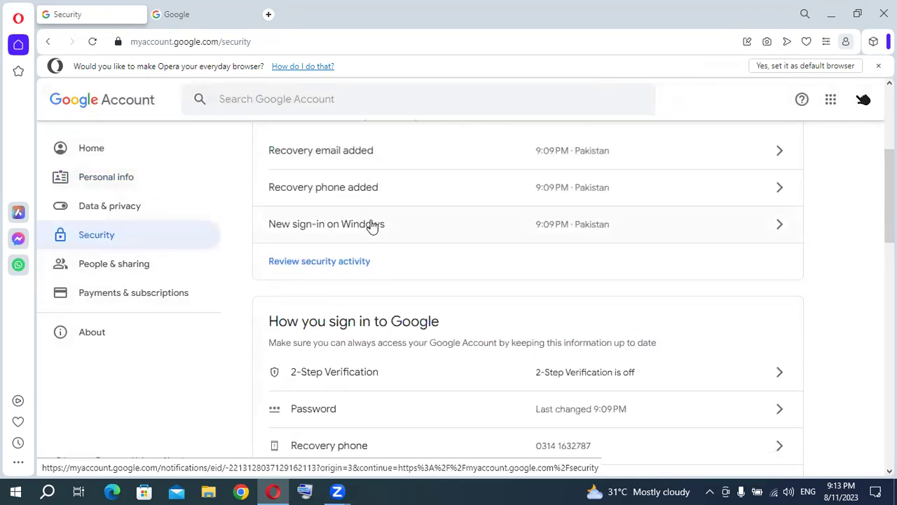
scroll(375, 242, "down", 1)
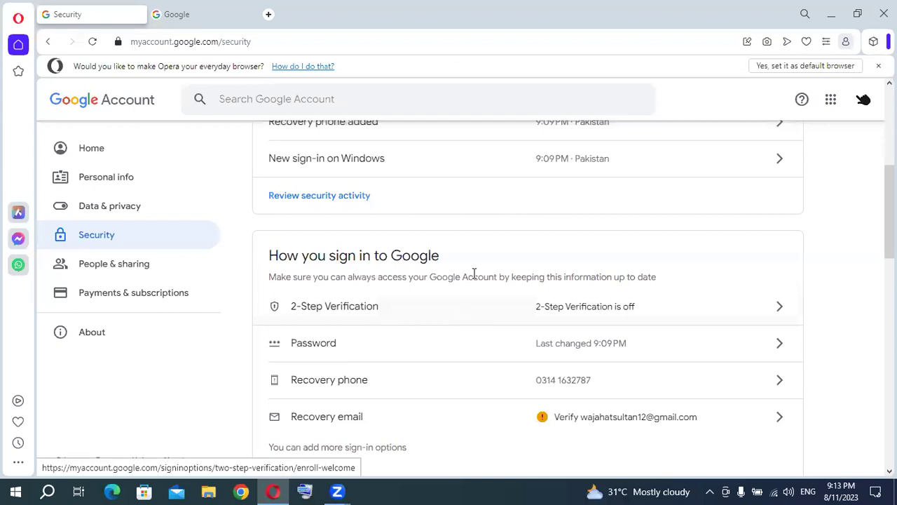
scroll(472, 222, "down", 1)
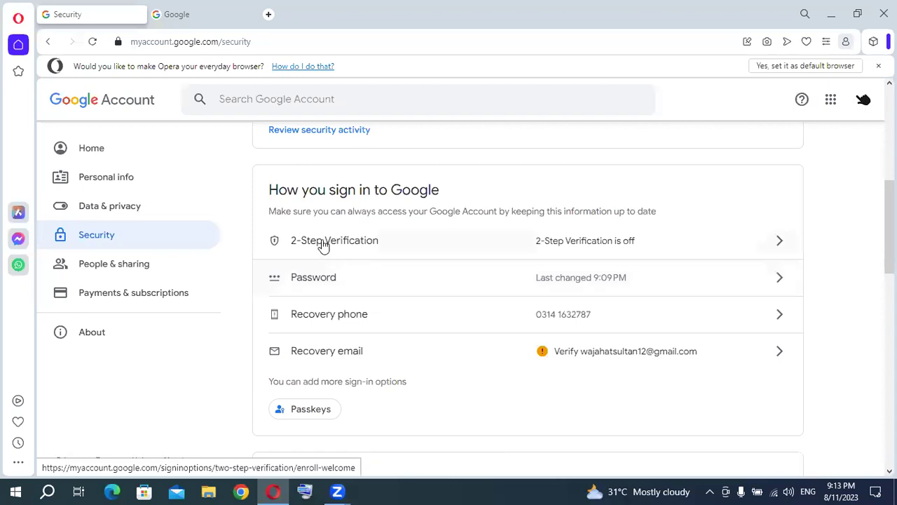
Start 2-Step Verification, paste the Pakistan phone number with Text message codes, and submit it.
left_click(346, 242)
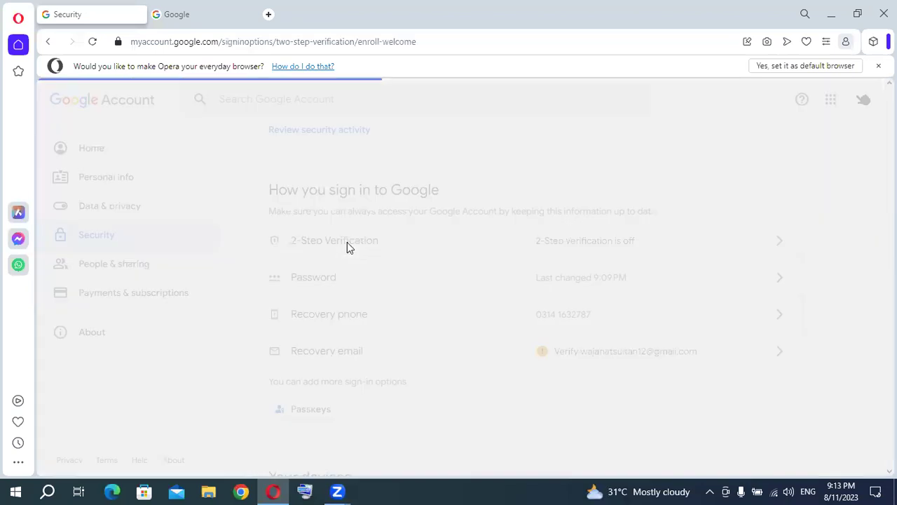
scroll(484, 231, "down", 3)
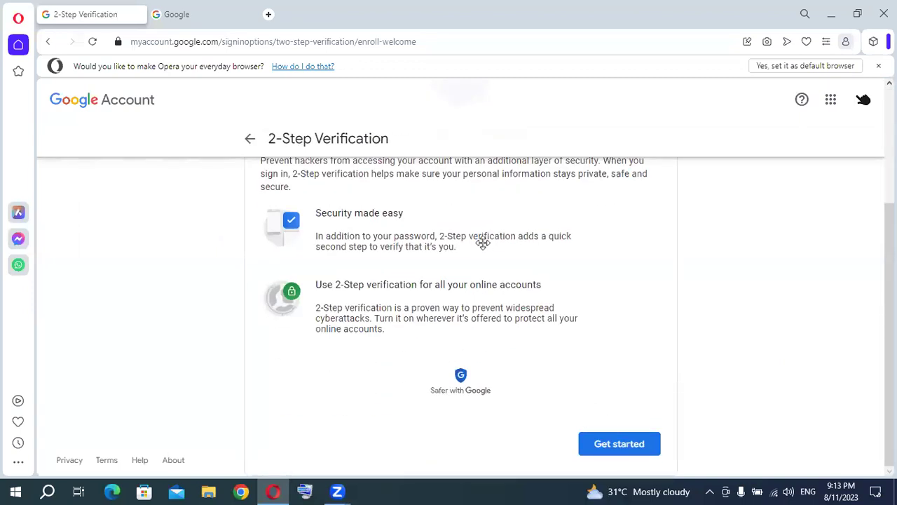
left_click(614, 447)
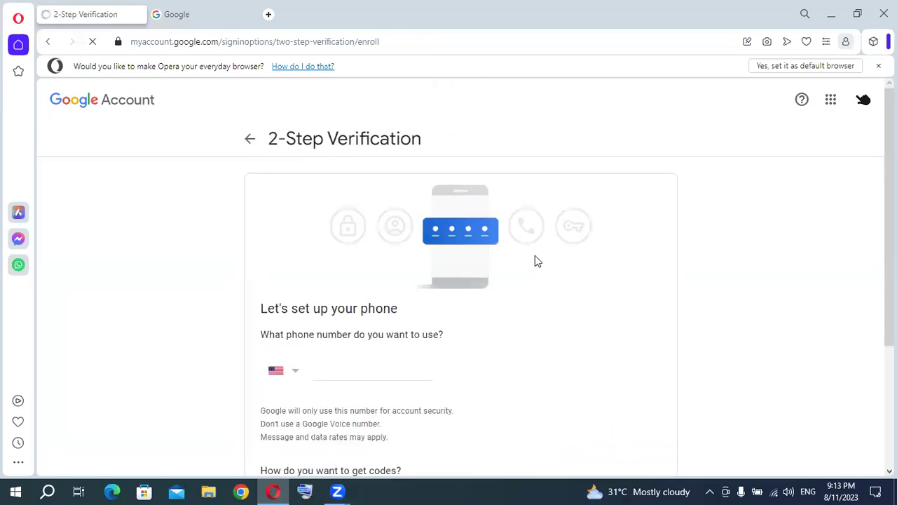
key("ctrl+v")
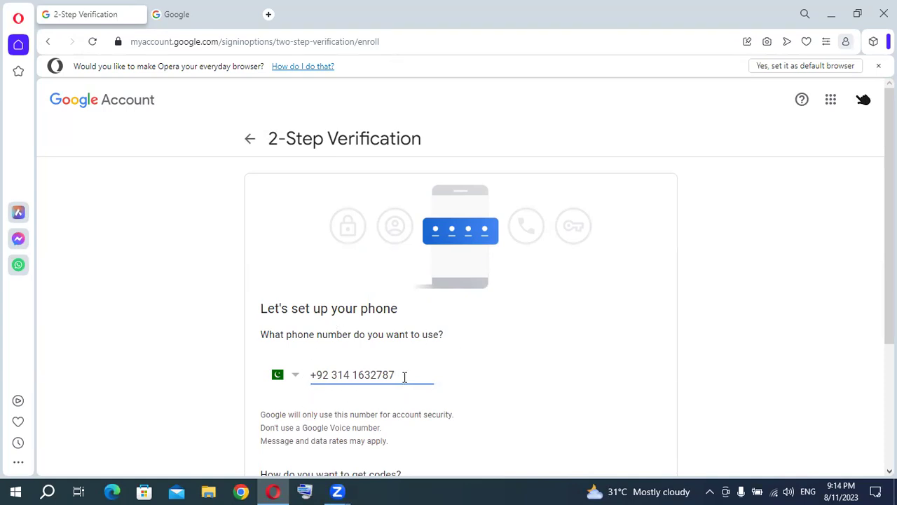
left_click_drag(403, 375, 296, 376)
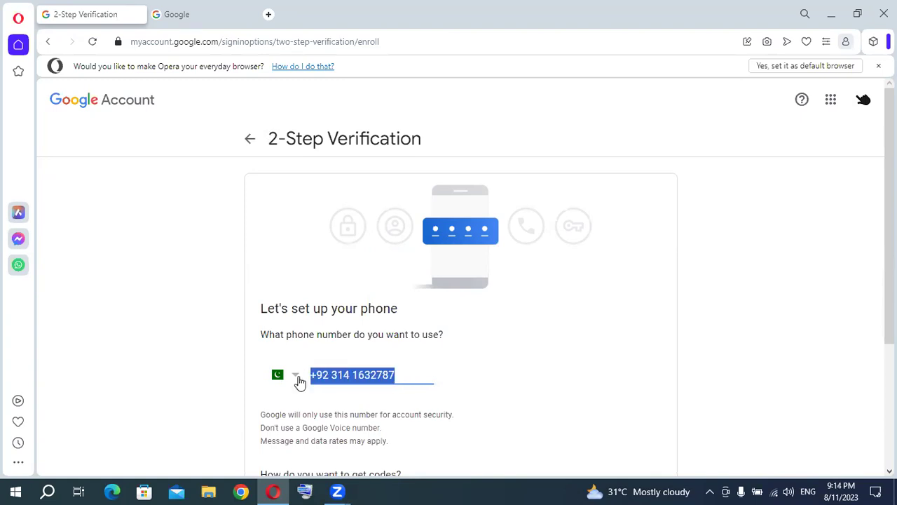
scroll(298, 382, "down", 3)
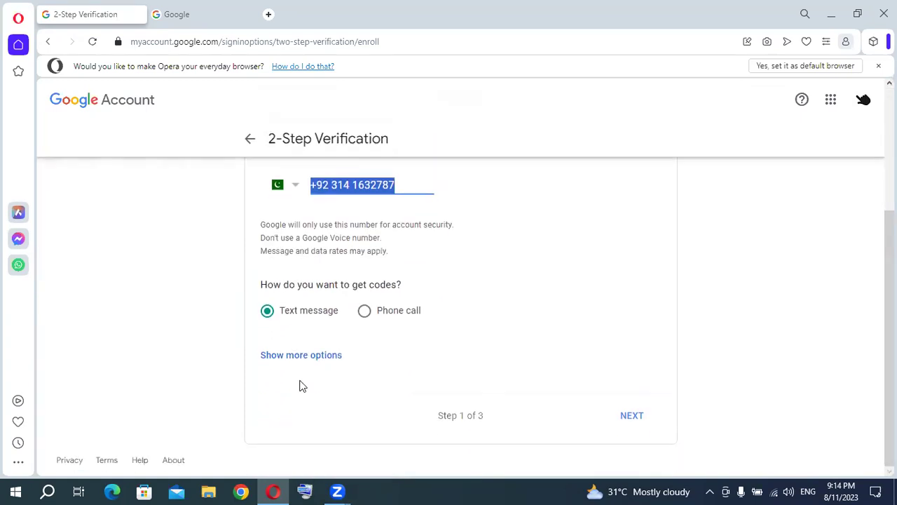
left_click(630, 415)
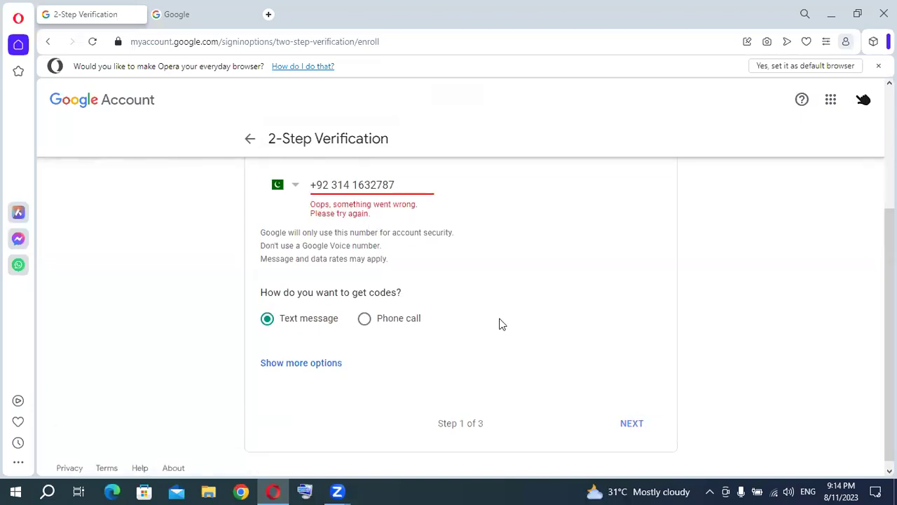
Resubmit the phone number twice, checking other verification options in between, then open a new tab.
scroll(502, 324, "up", 2)
scroll(507, 321, "up", 1)
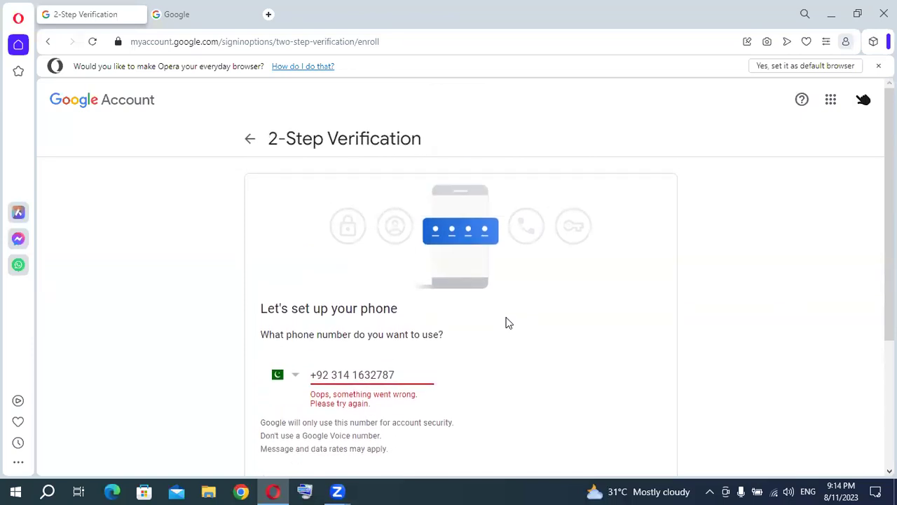
scroll(507, 321, "down", 2)
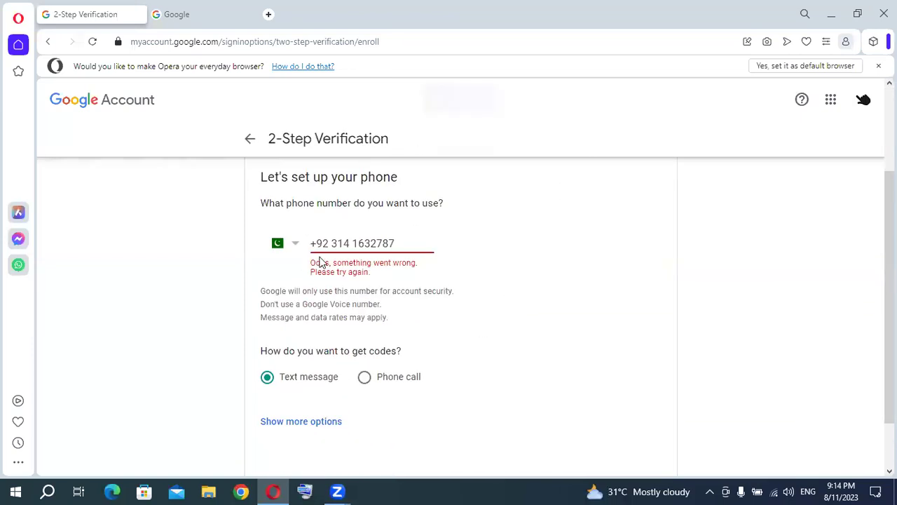
scroll(502, 330, "down", 1)
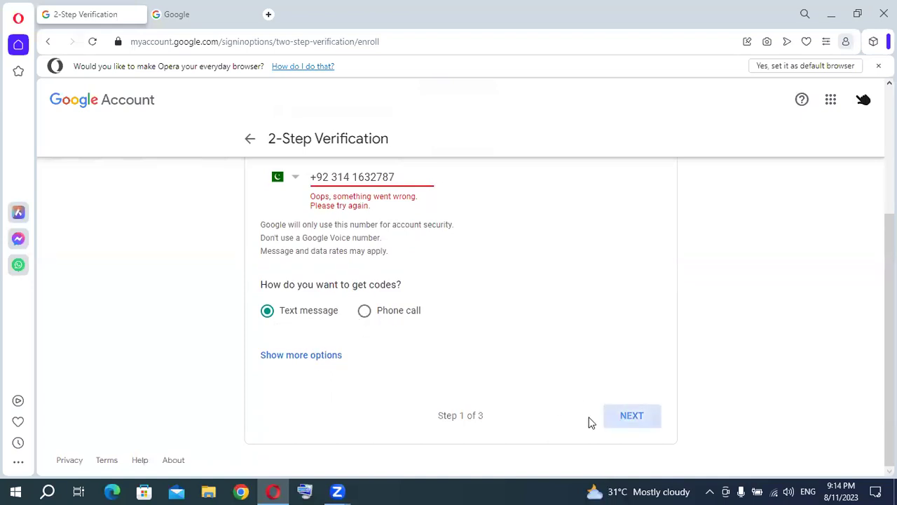
left_click(628, 416)
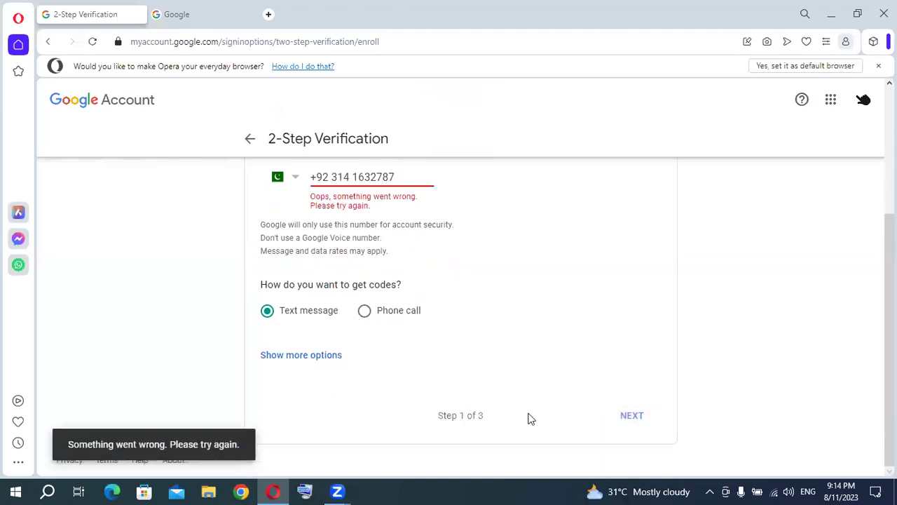
left_click(310, 358)
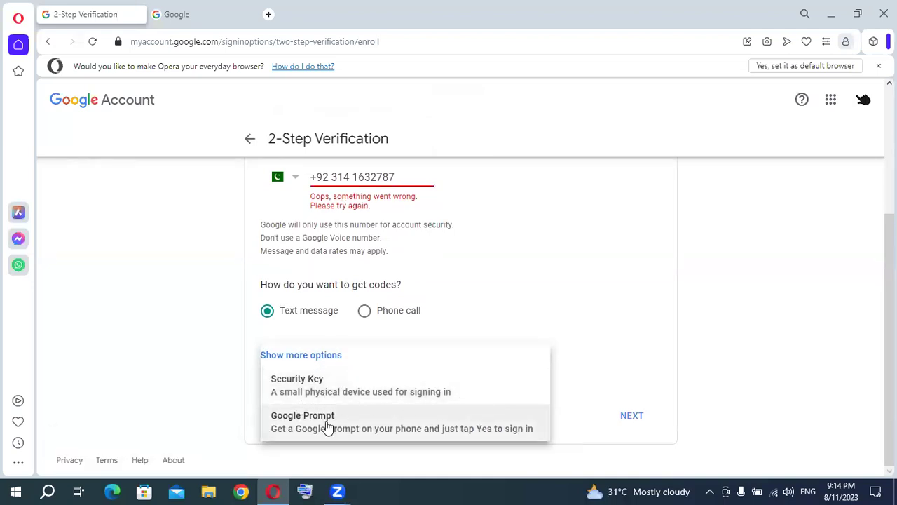
left_click(586, 335)
left_click(630, 421)
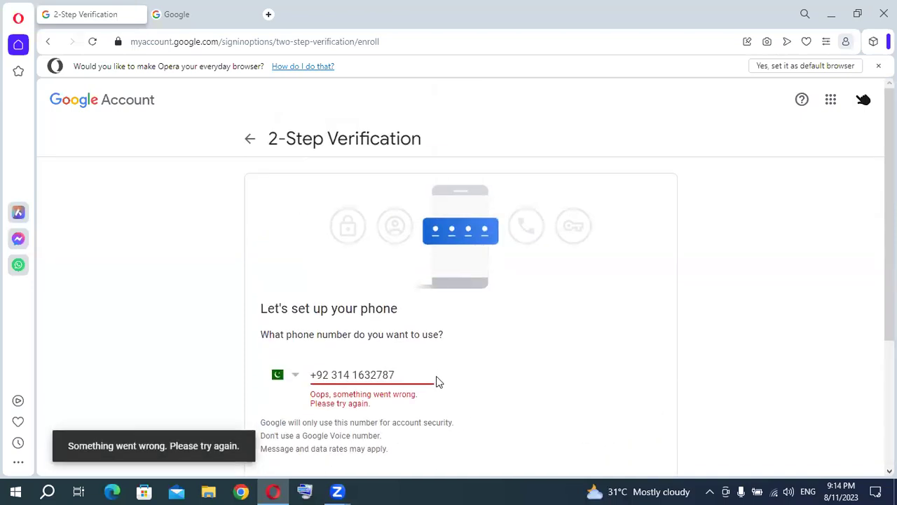
scroll(553, 306, "down", 3)
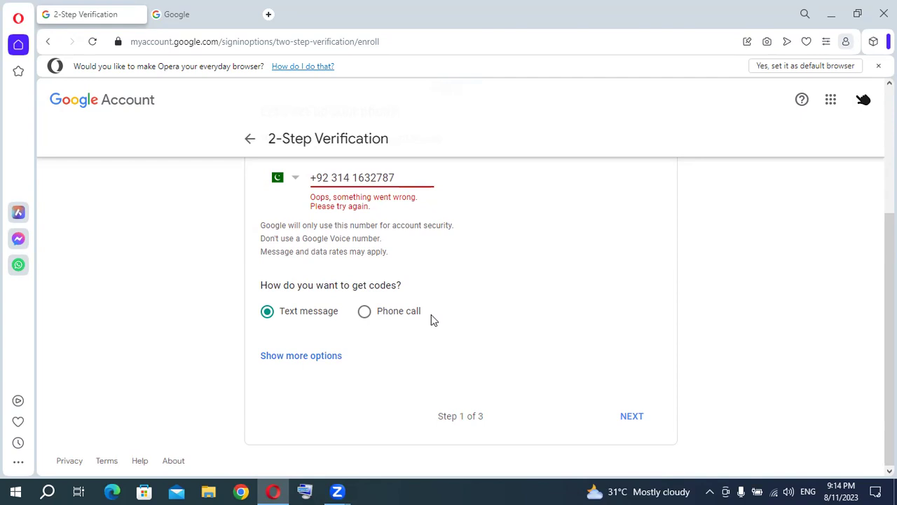
left_click(268, 14)
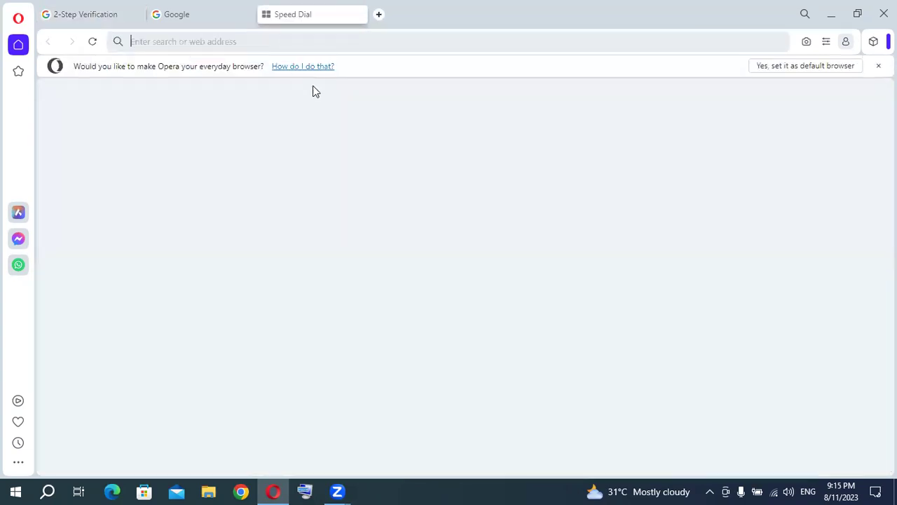
type("verr")
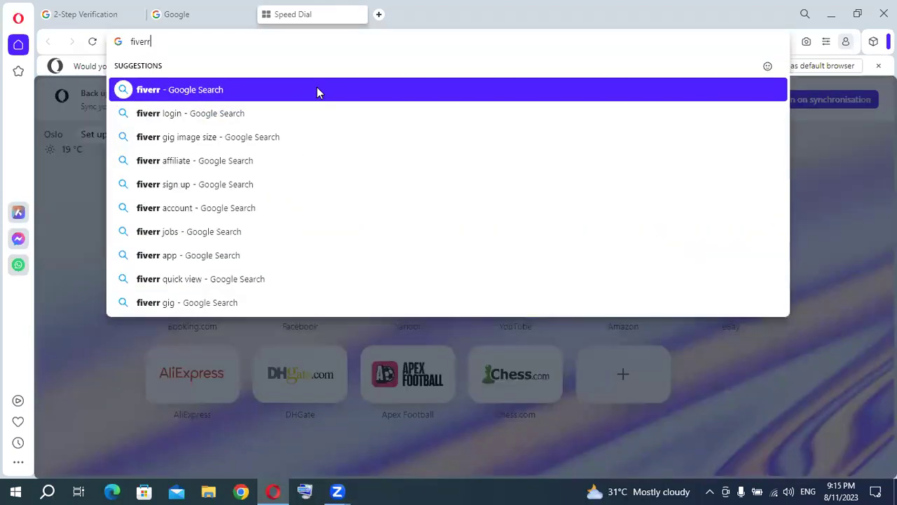
key("ctrl+Return")
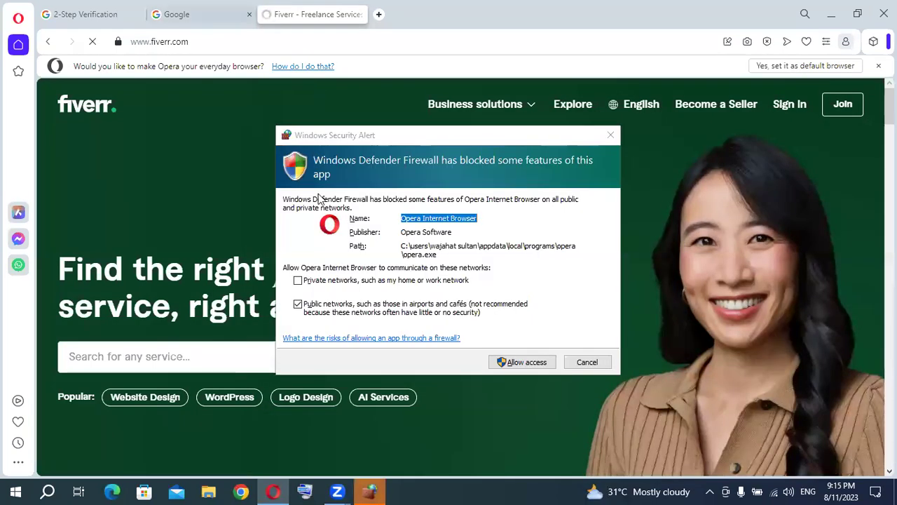
left_click(538, 363)
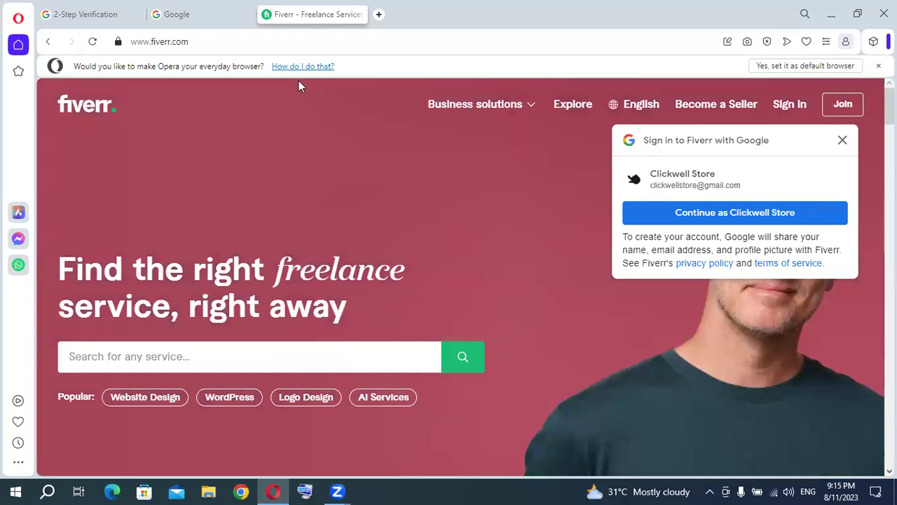
left_click(102, 15)
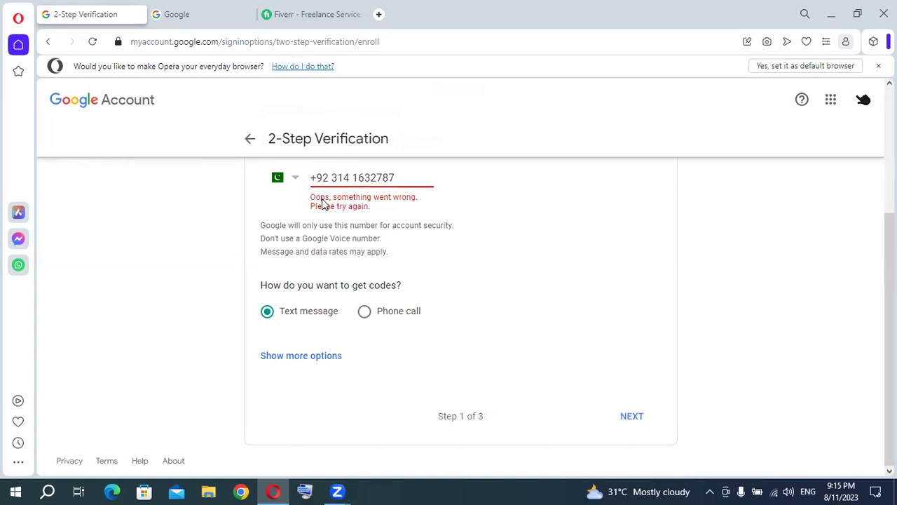
Dismiss the Google sign-in prompt on the Fiverr homepage and browse its sections.
left_click(321, 20)
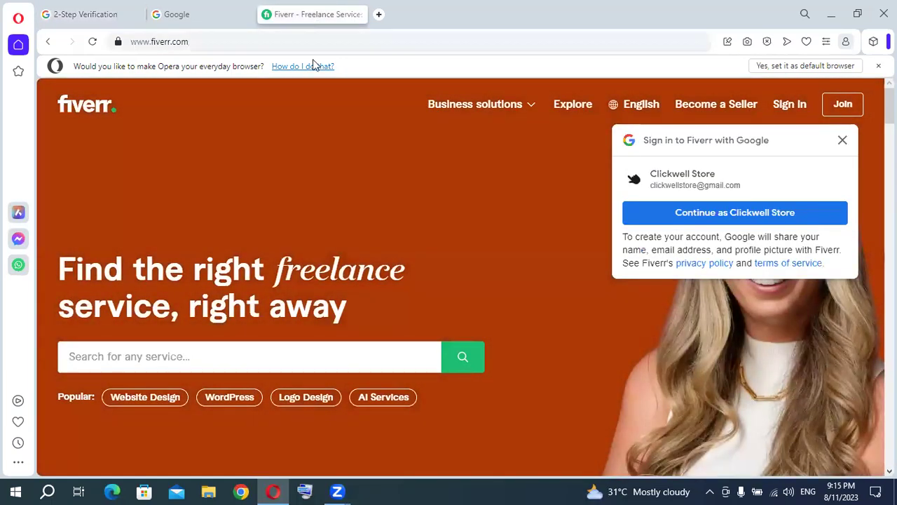
left_click(842, 140)
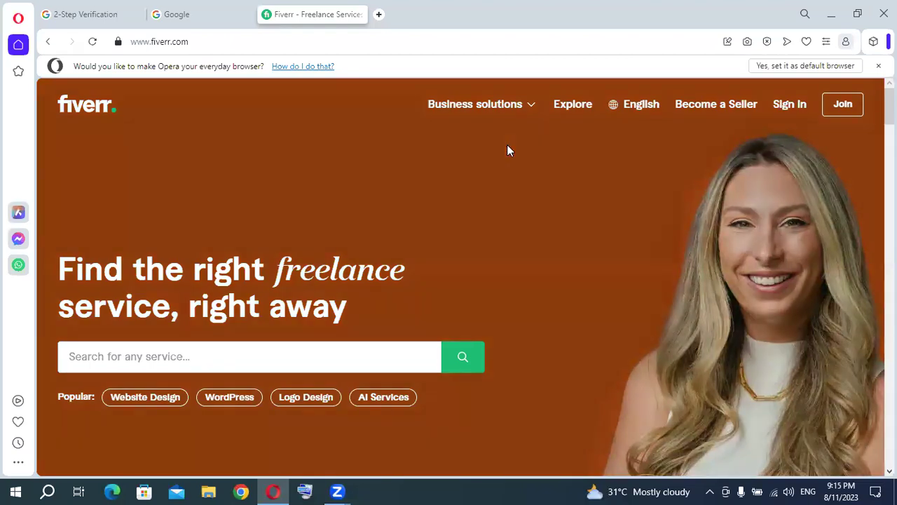
scroll(477, 165, "down", 3)
scroll(476, 169, "up", 2)
scroll(477, 168, "up", 1)
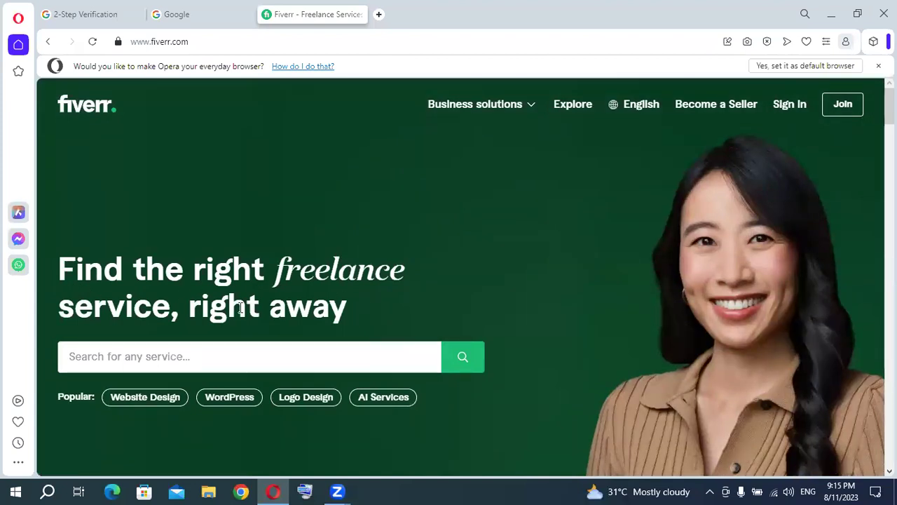
scroll(465, 264, "down", 8)
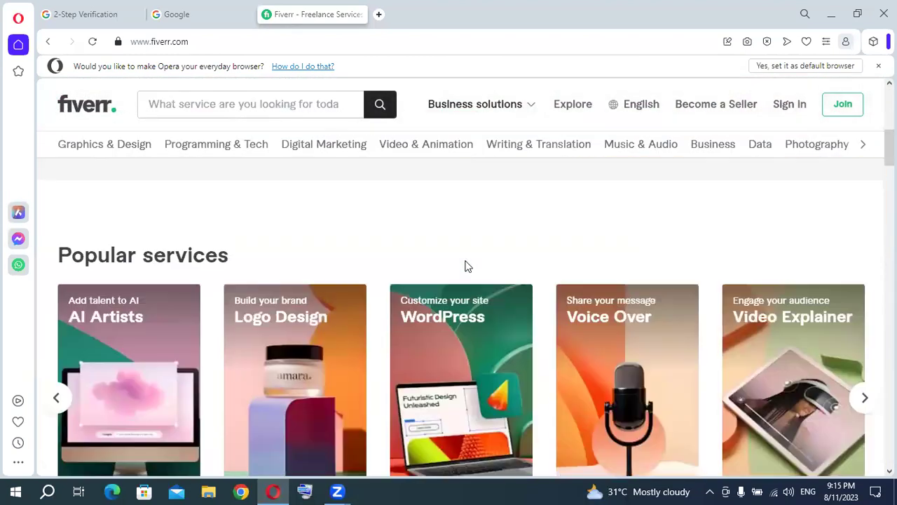
scroll(465, 264, "up", 3)
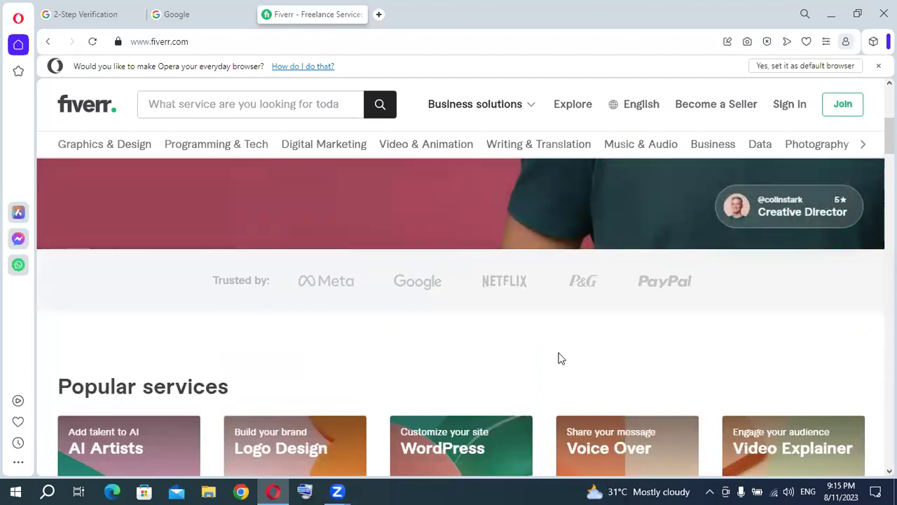
scroll(730, 375, "down", 2)
scroll(730, 375, "down", 15)
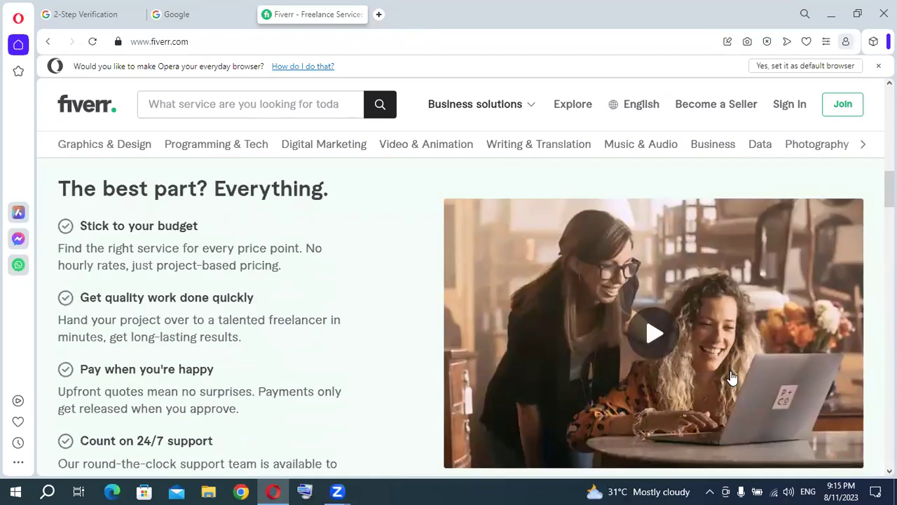
Scroll back to the homepage top and browse the category menu, revealing more like AI Services.
scroll(732, 375, "down", 8)
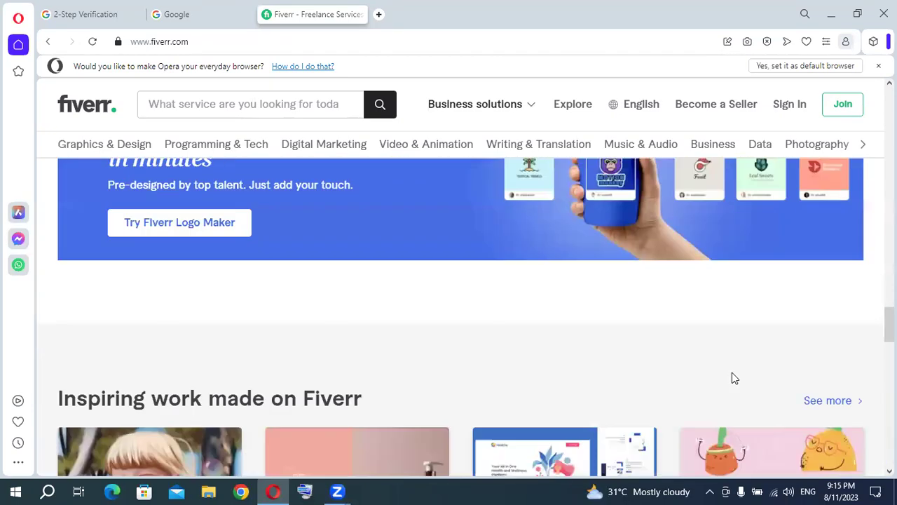
scroll(731, 375, "up", 8)
scroll(734, 380, "up", 5)
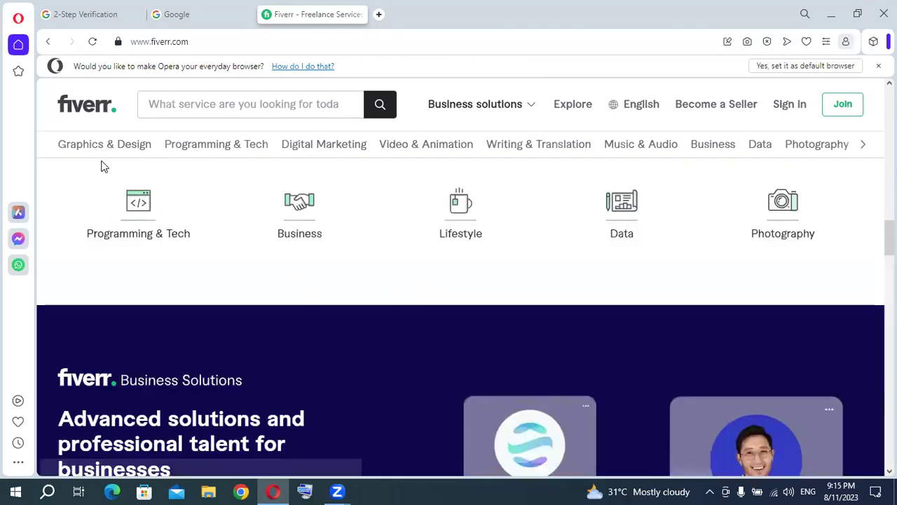
mouse_move(80, 151)
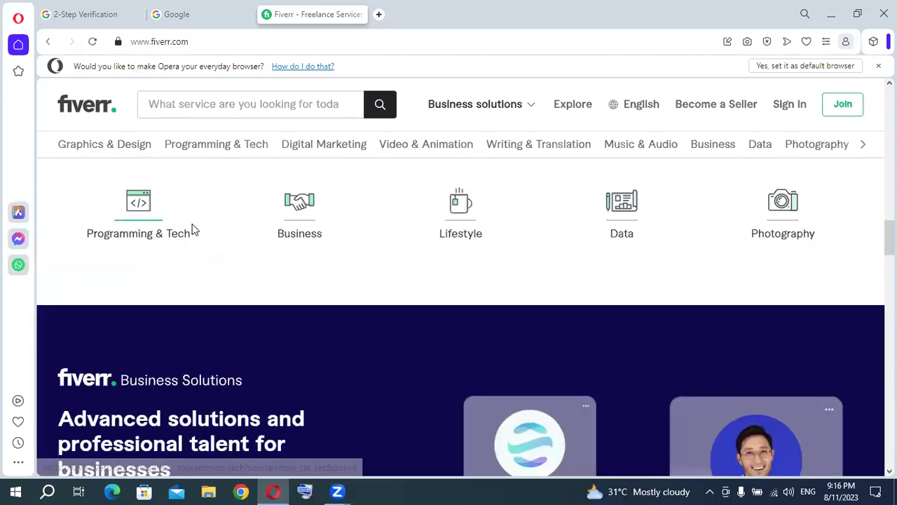
mouse_move(130, 143)
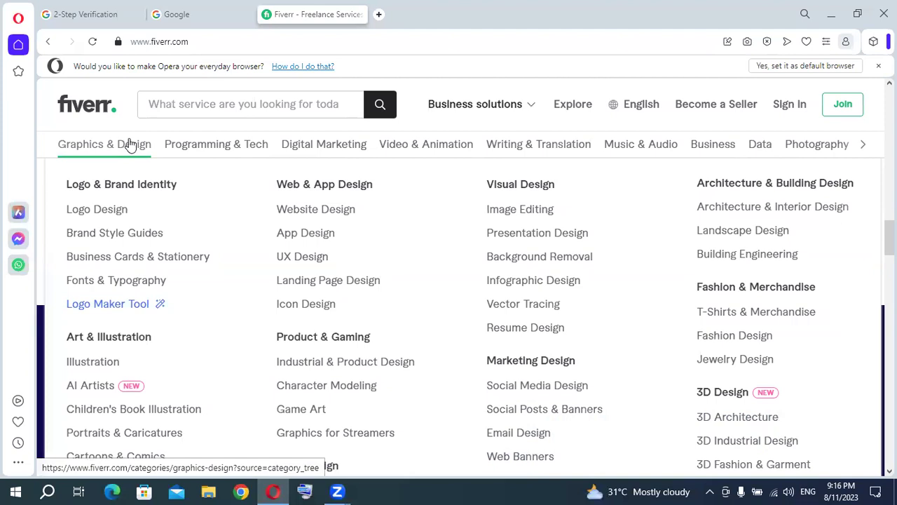
mouse_move(201, 154)
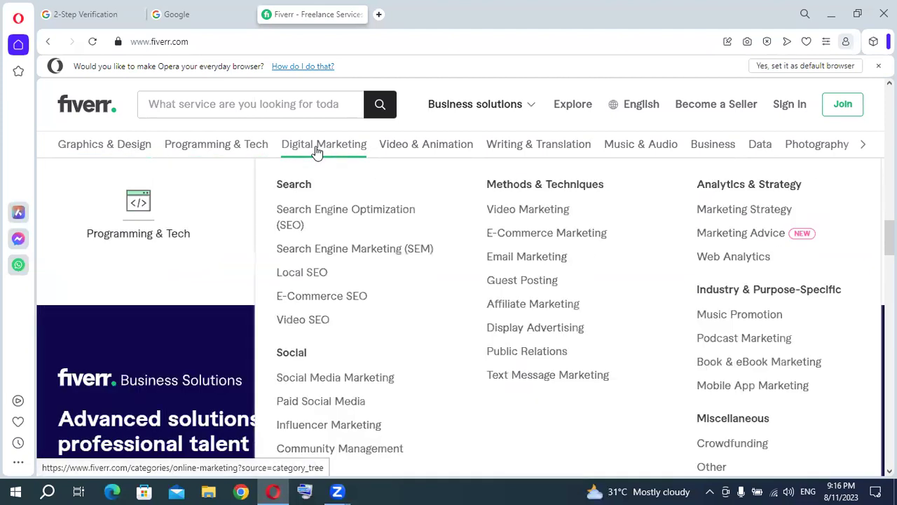
mouse_move(443, 152)
mouse_move(544, 150)
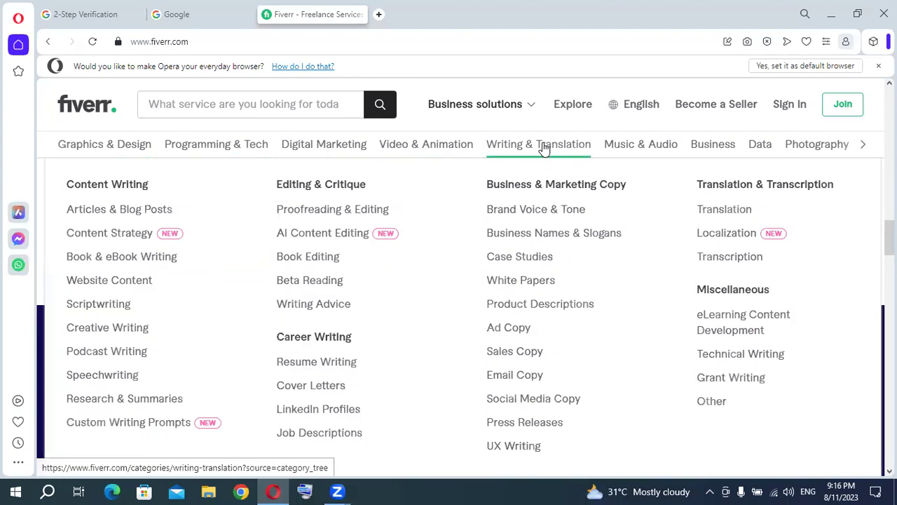
mouse_move(728, 154)
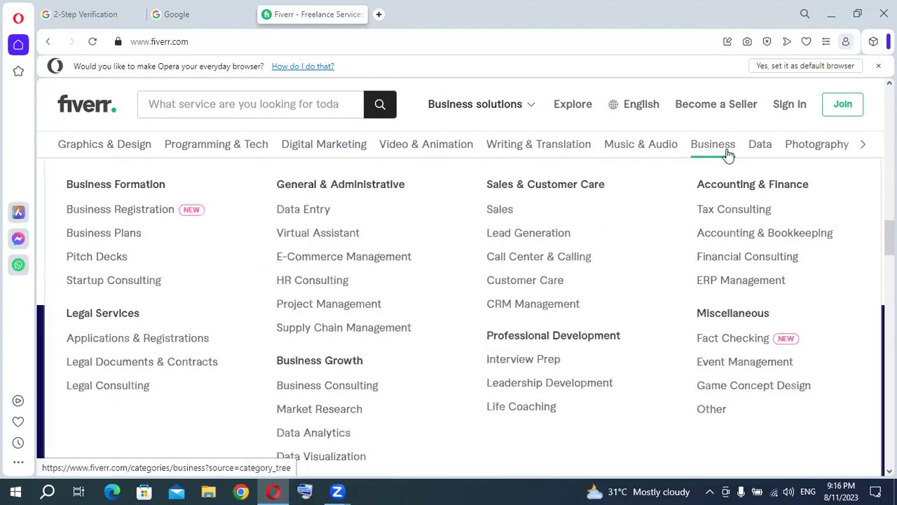
mouse_move(760, 154)
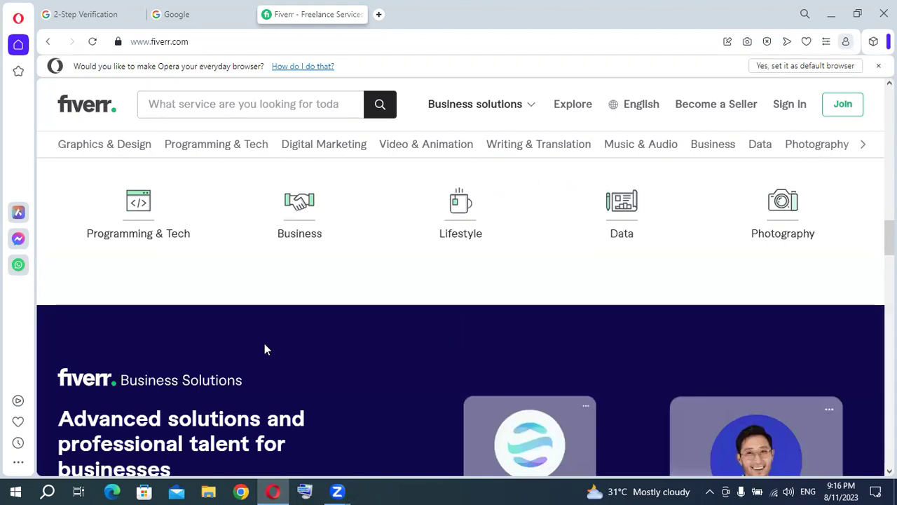
left_click(864, 145)
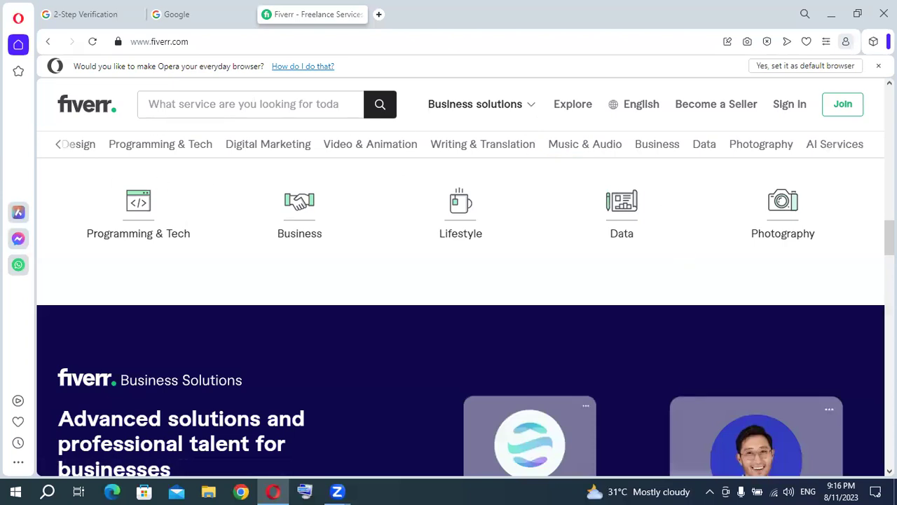
scroll(461, 316, "up", 15)
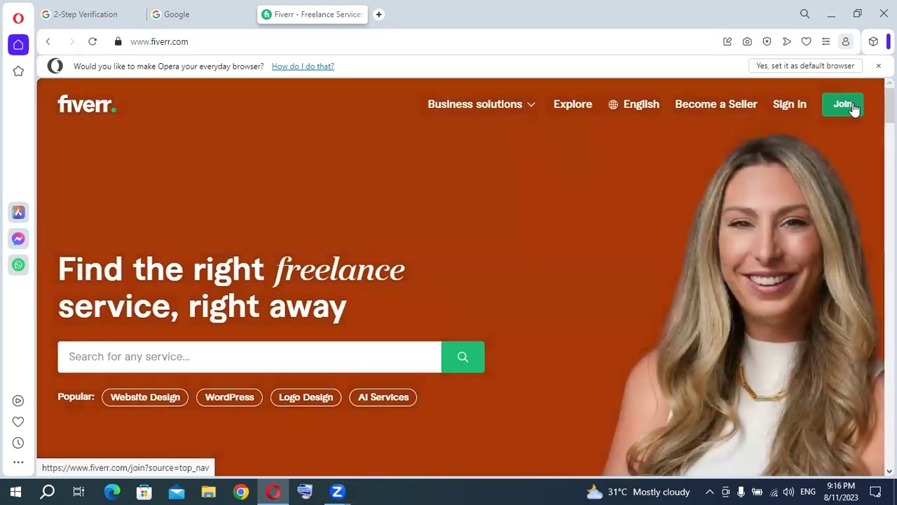
Open Fiverr's Join form and choose Continue with Google to bring up the account chooser.
left_click(852, 107)
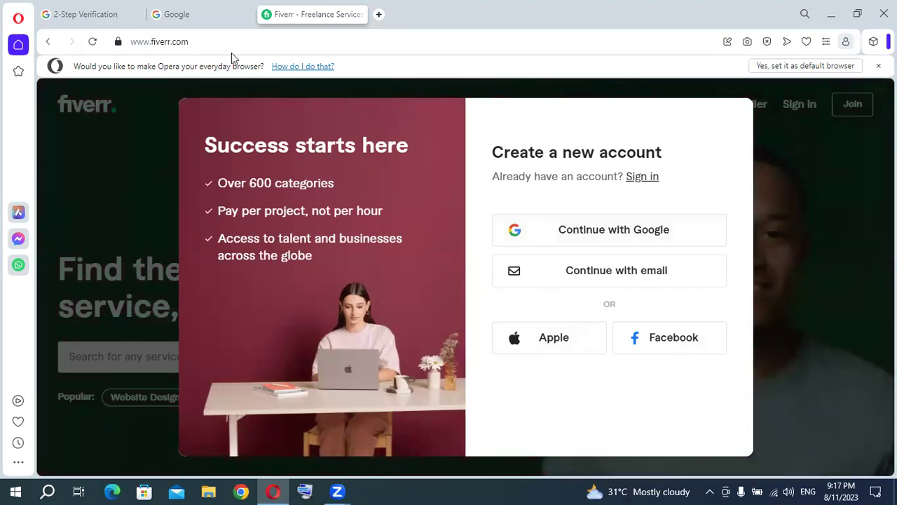
left_click(117, 20)
left_click(176, 21)
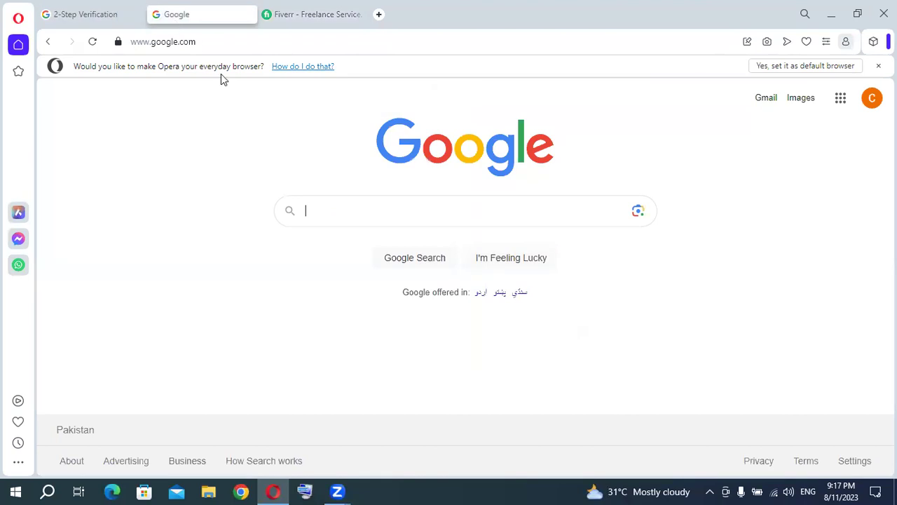
left_click(303, 20)
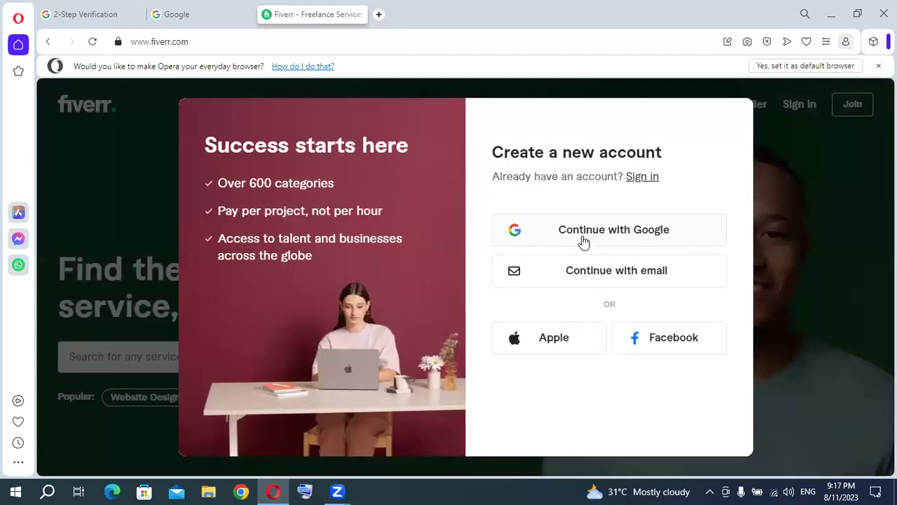
left_click(634, 235)
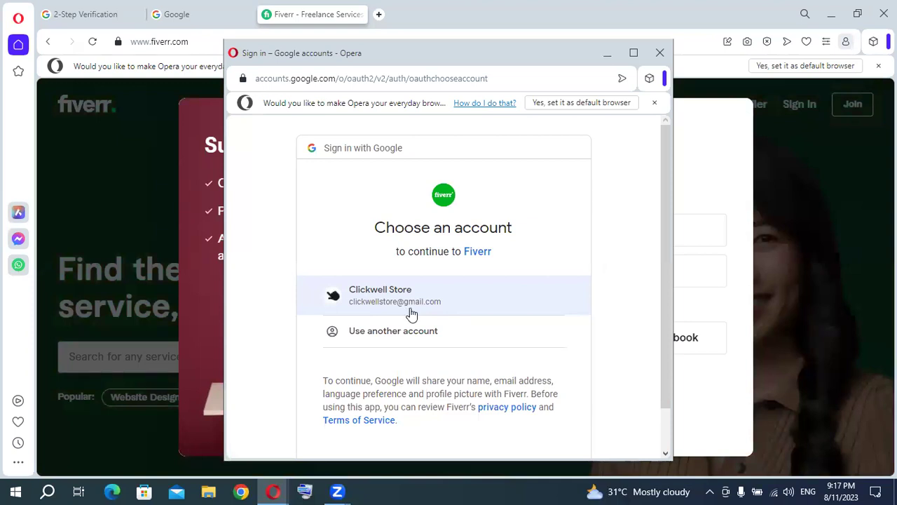
Pick the store's Google account in the 'Choose an account' popup and confirm it for Fiverr sign-up.
left_click(410, 302)
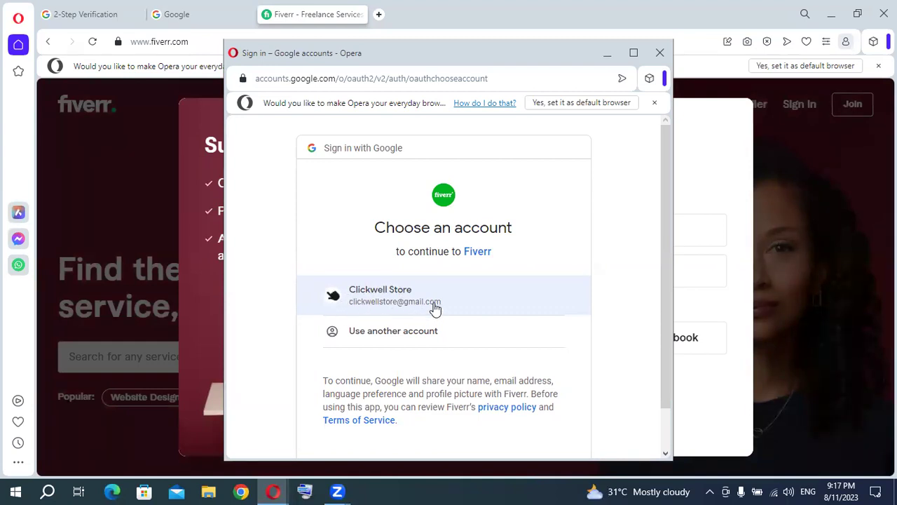
left_click(434, 303)
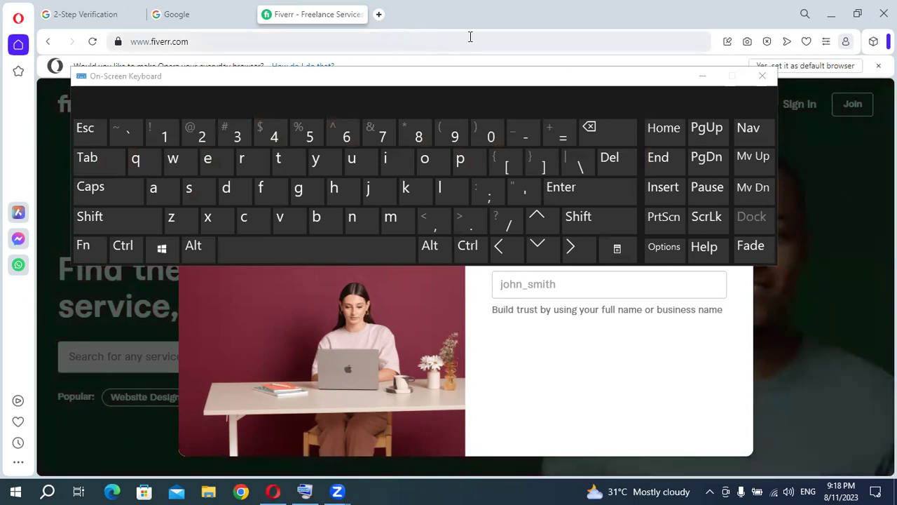
Enter the store username in 'Choose a username', fixing the typo, and submit to create the account.
left_click(760, 75)
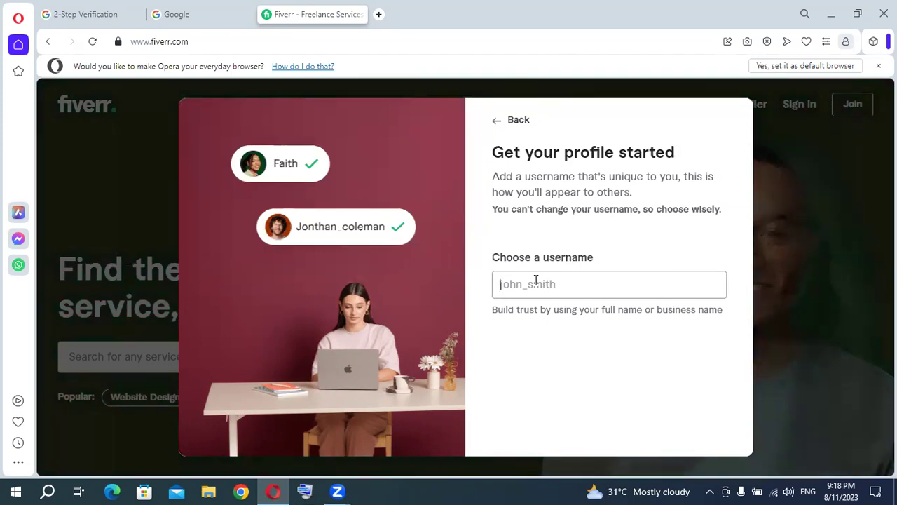
type("c")
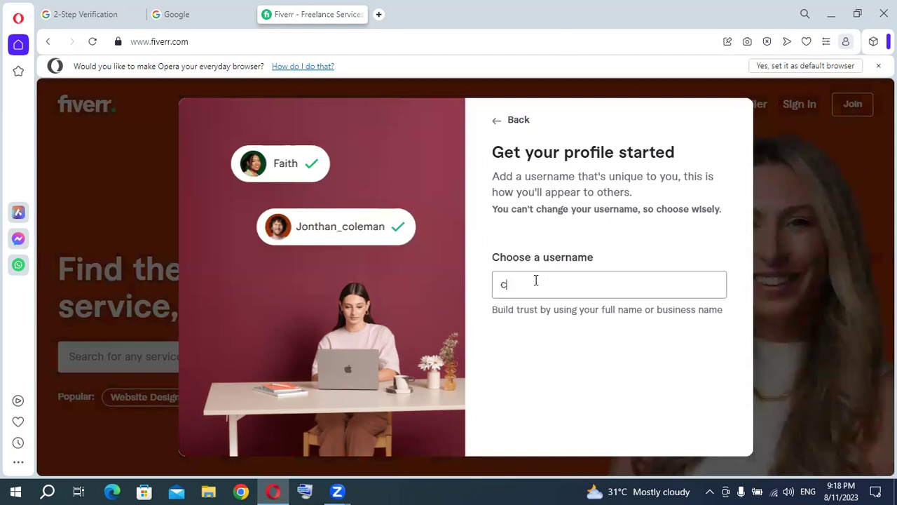
type("lickwellsto")
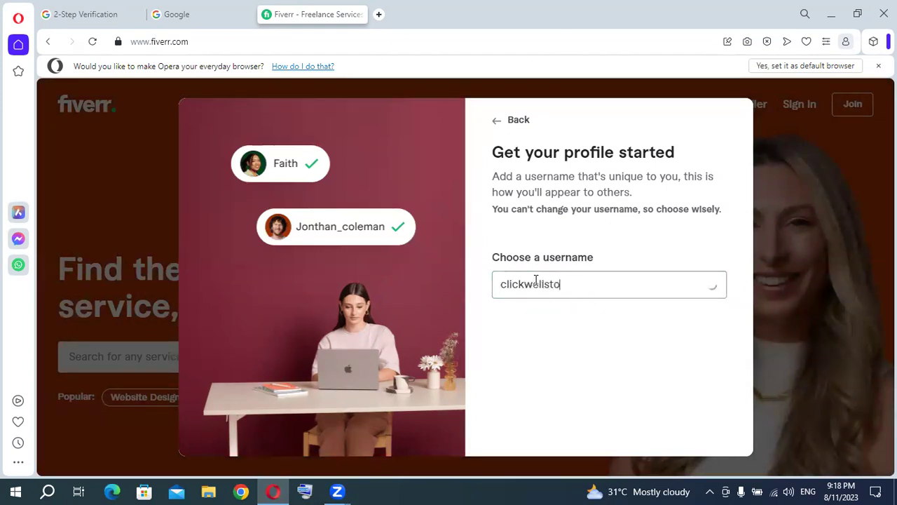
key("BackSpace")
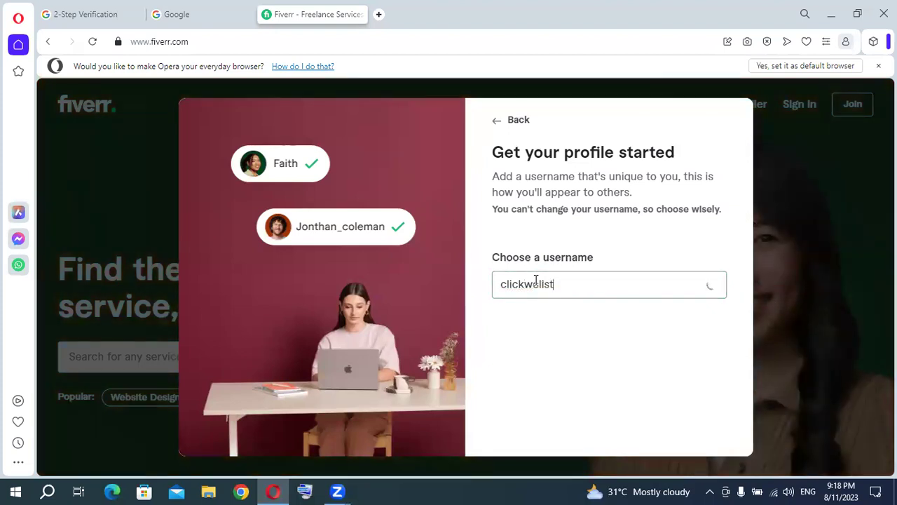
type("ore")
double_click(535, 280)
left_click(705, 287)
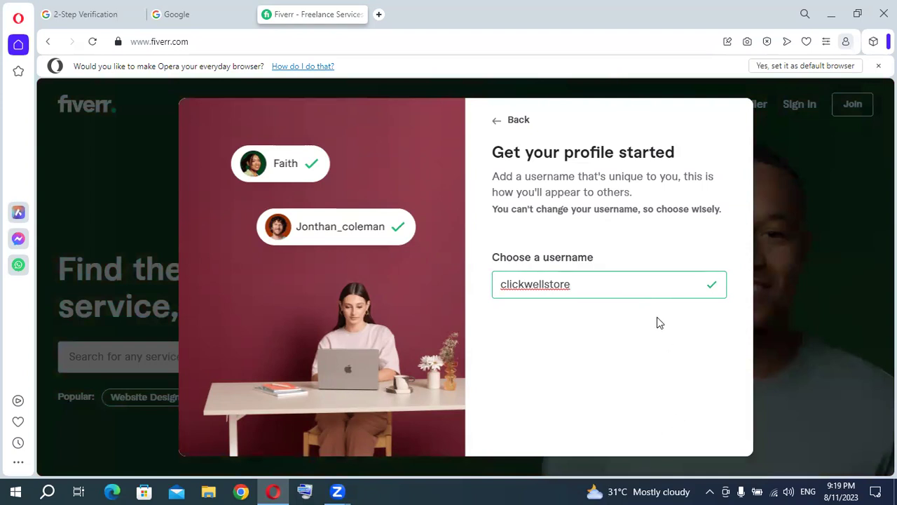
key("Return")
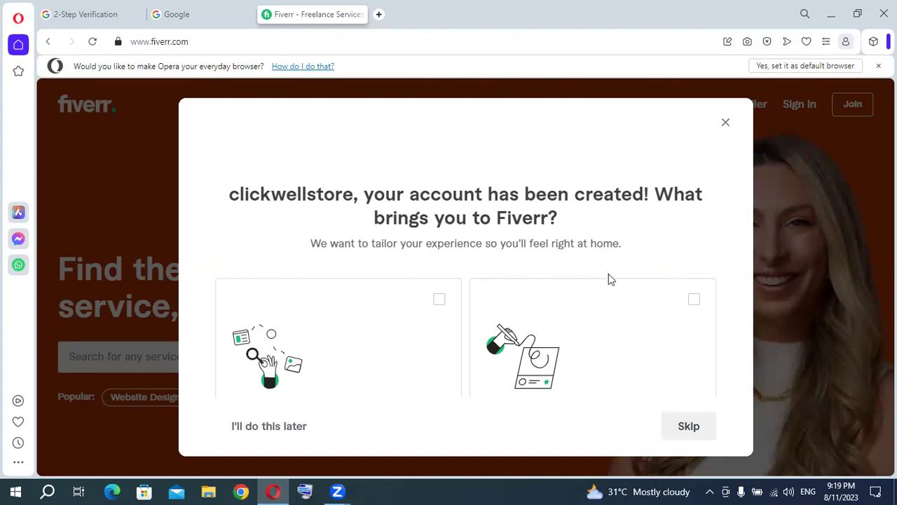
Highlight text in the account-created dialog, then choose 'I'll do this later' on the what-brings-you question.
mouse_move(570, 257)
left_mouse_down()
mouse_move(566, 272)
mouse_move(574, 267)
left_mouse_up()
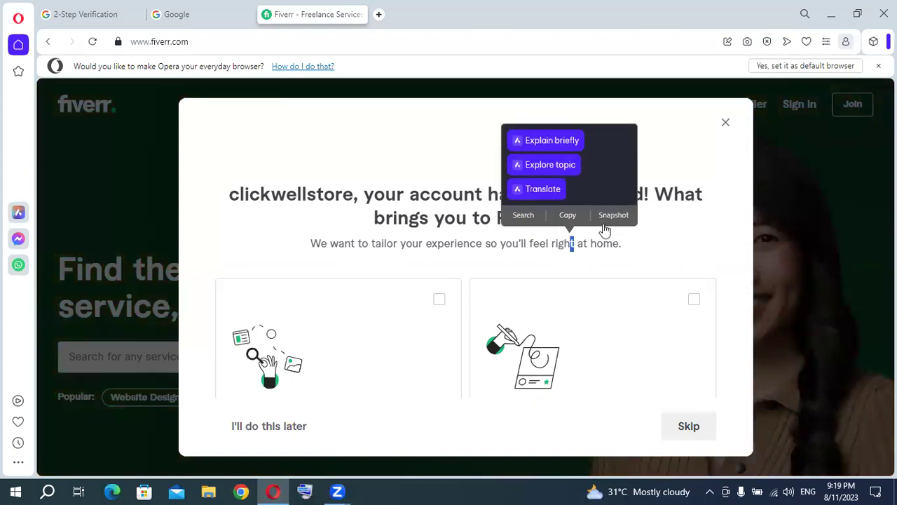
left_click(722, 177)
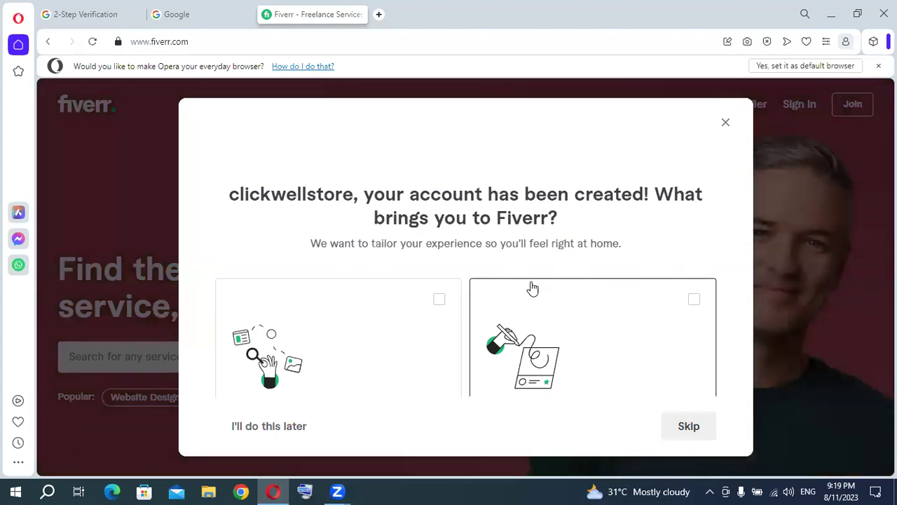
triple_click(662, 118)
left_click(631, 120)
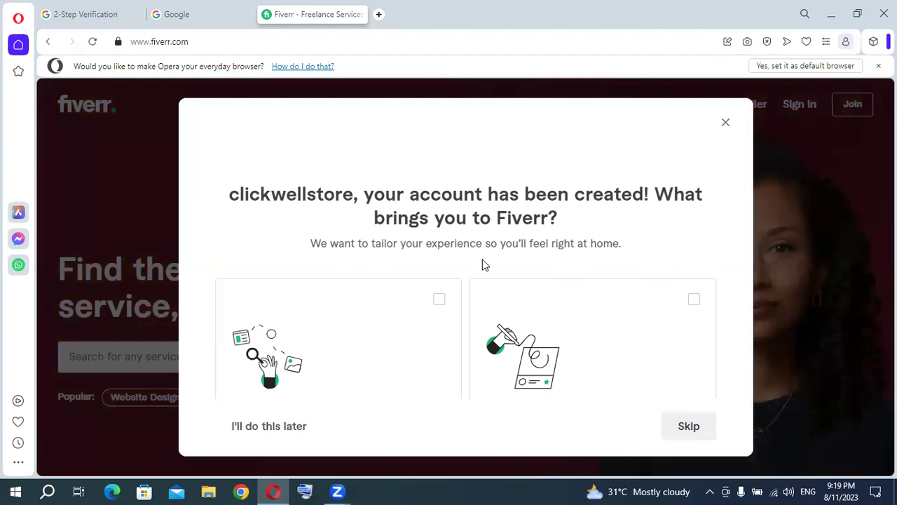
left_click_drag(469, 260, 477, 218)
left_click_drag(707, 195, 302, 224)
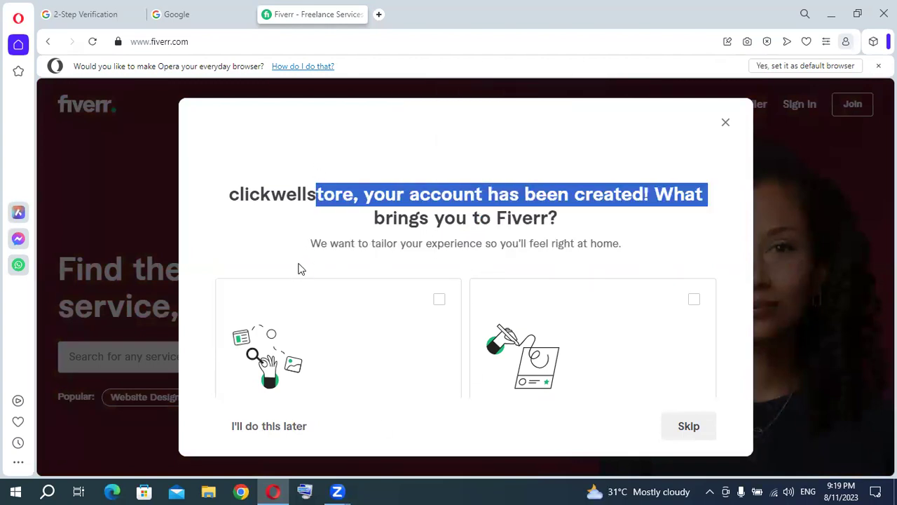
left_click_drag(234, 230, 229, 284)
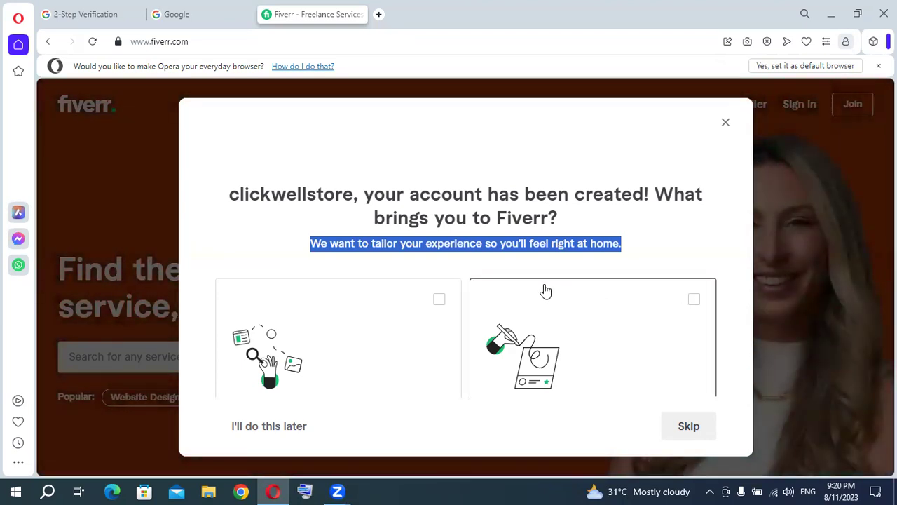
left_click_drag(648, 113, 656, 83)
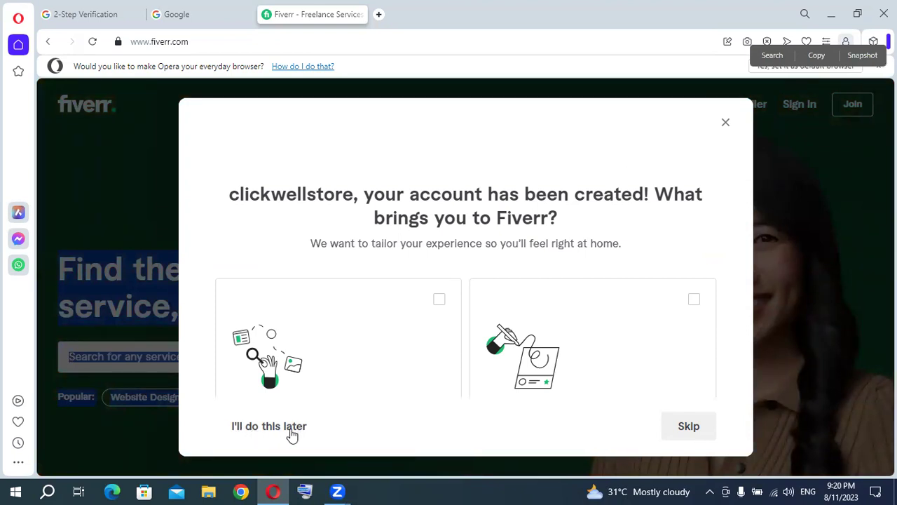
left_click(286, 429)
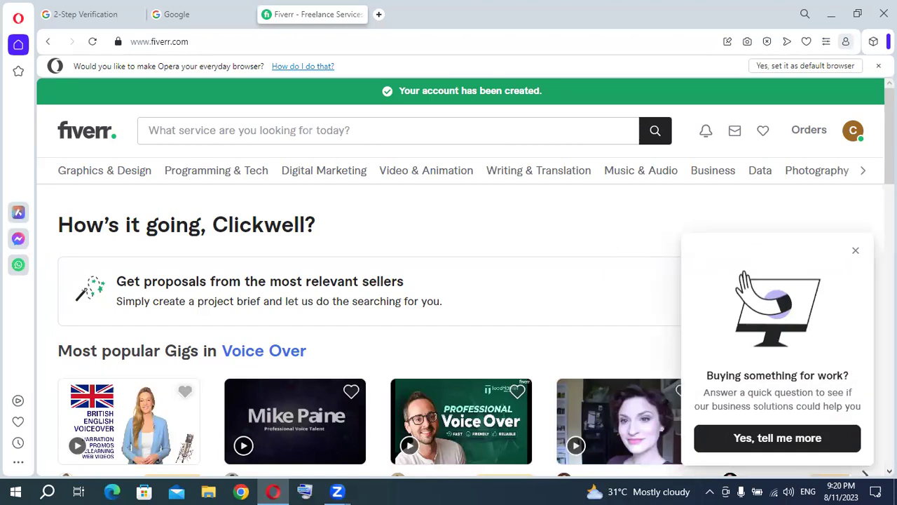
Dismiss the 'Buying something for work?' popup and open Profile from the avatar menu.
left_click(855, 253)
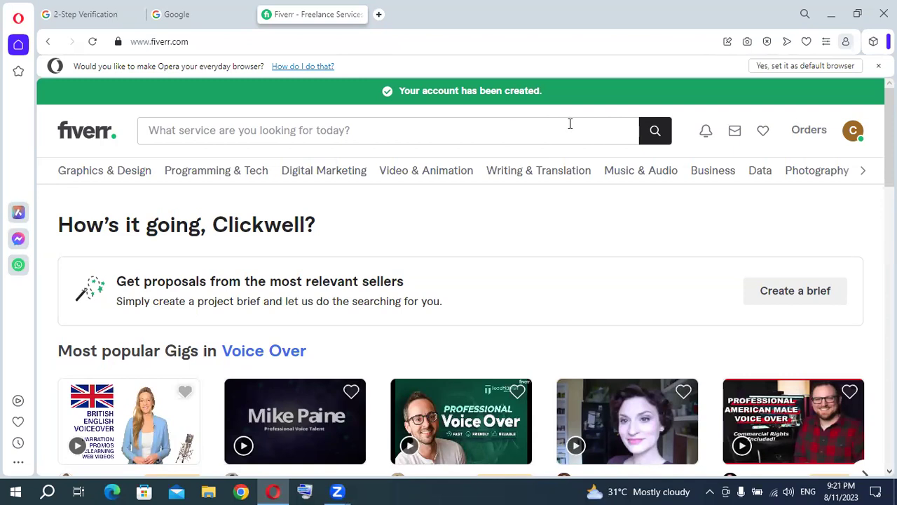
left_click(849, 140)
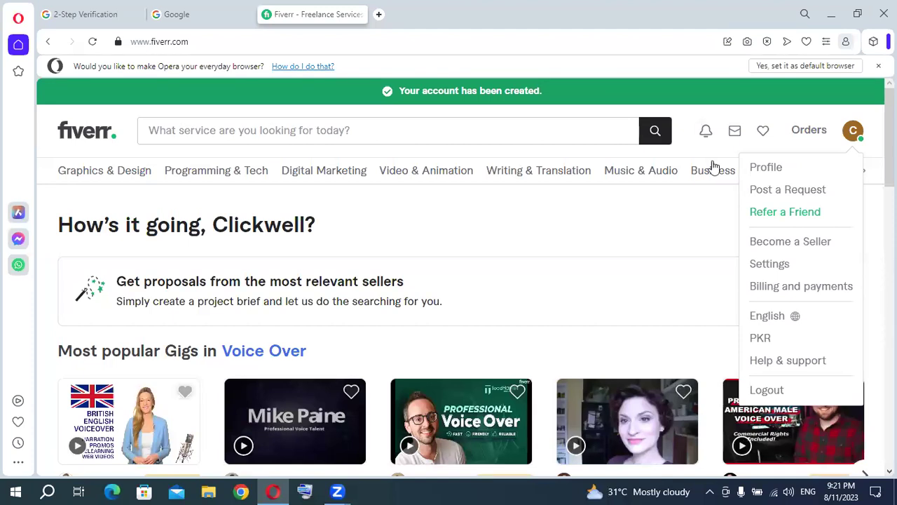
left_click(762, 170)
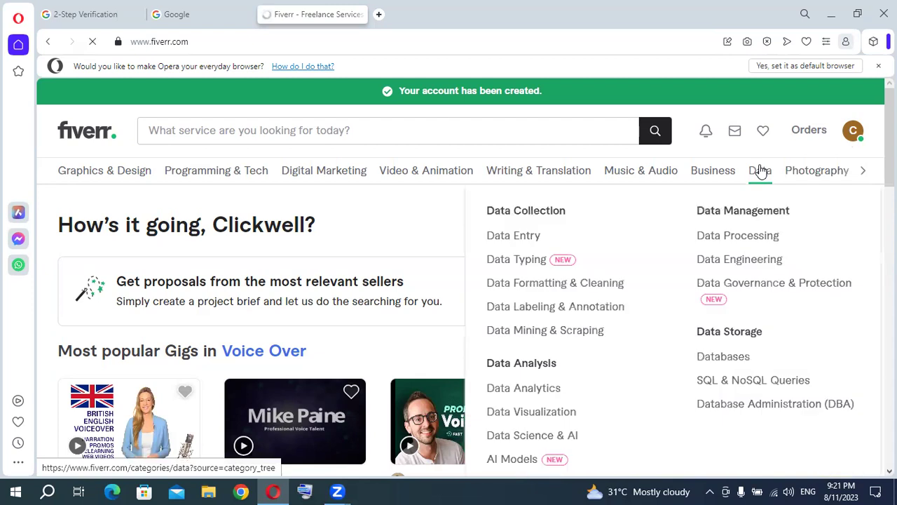
Open the Settings page from the avatar menu to view full name, email and online status.
mouse_move(731, 175)
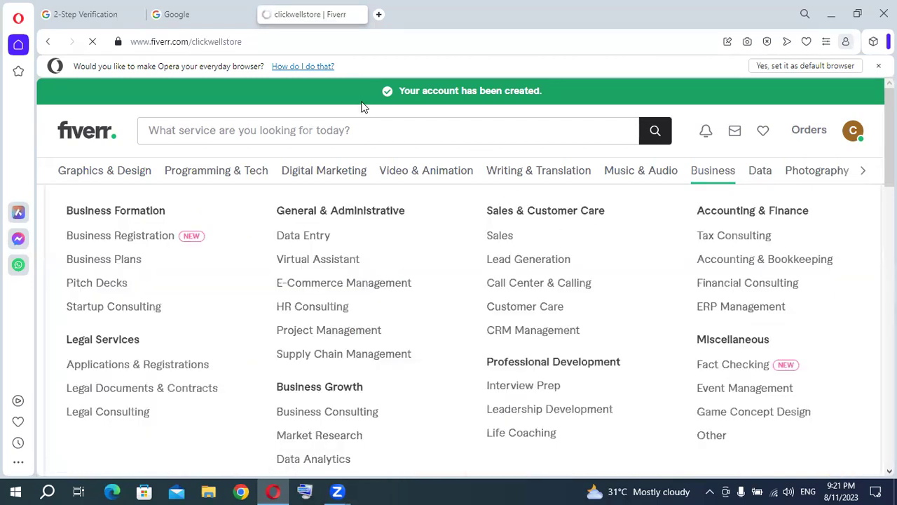
scroll(321, 273, "down", 3)
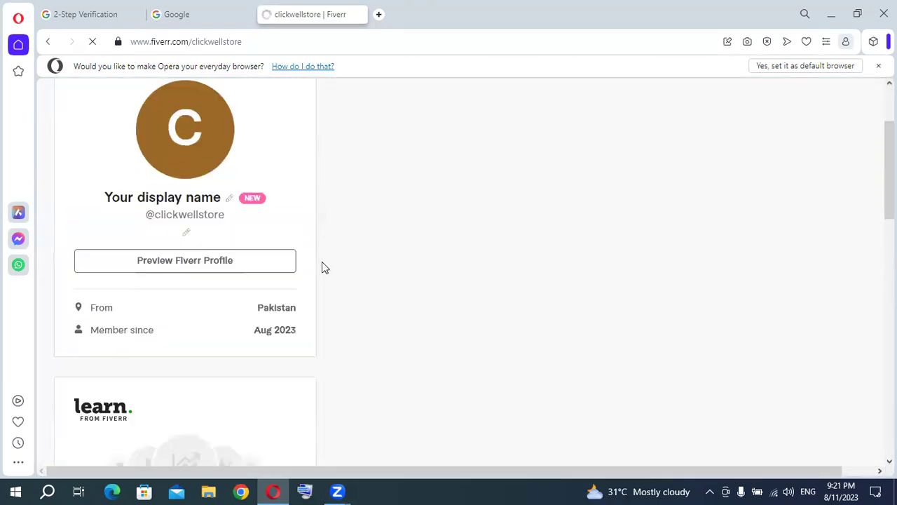
scroll(323, 266, "down", 10)
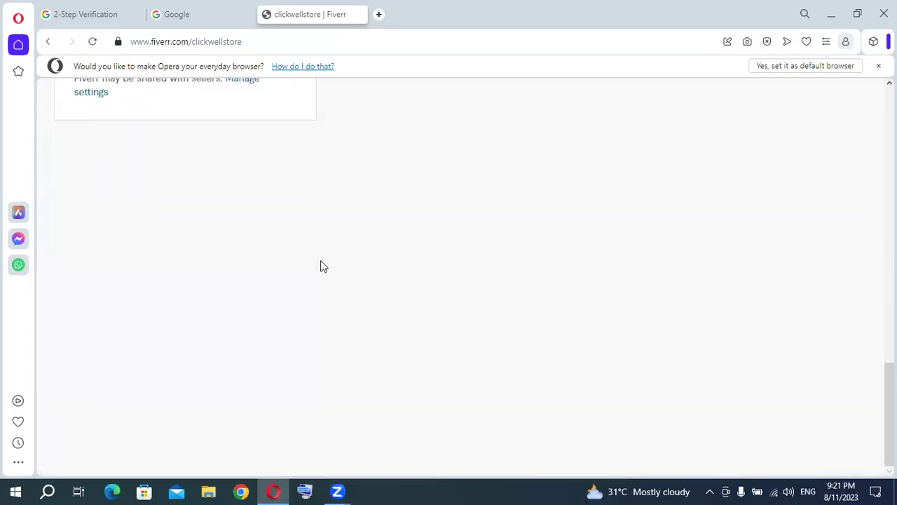
scroll(321, 266, "up", 10)
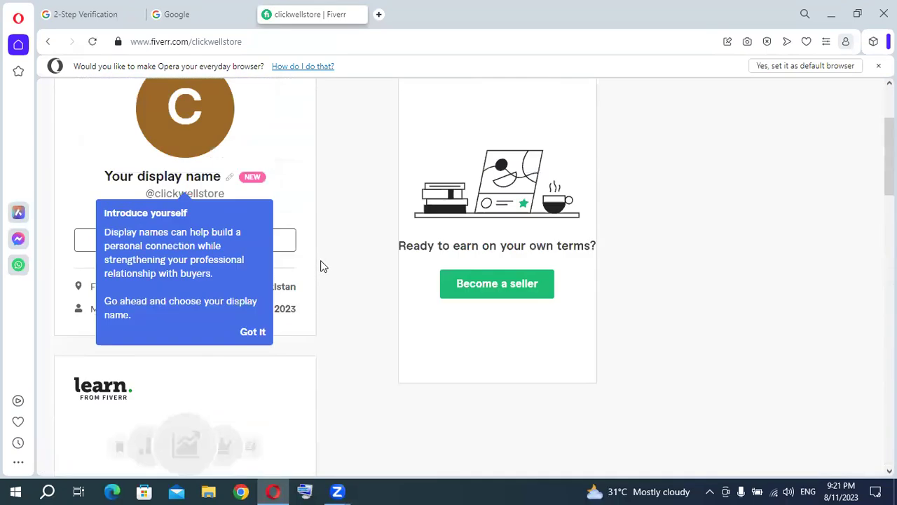
scroll(321, 265, "up", 3)
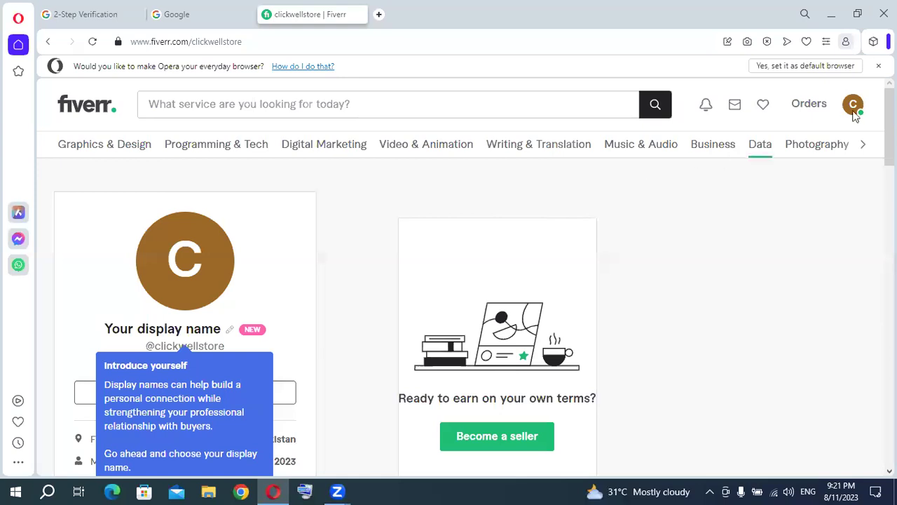
left_click(853, 106)
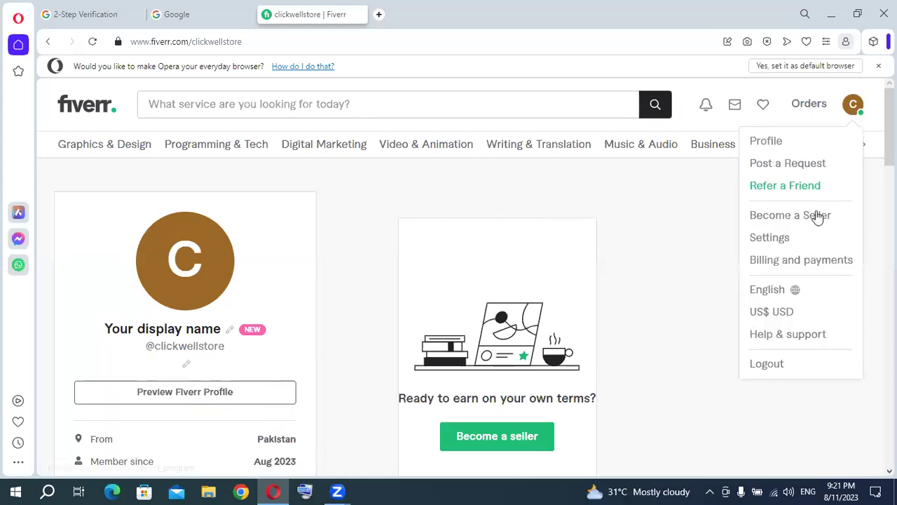
left_click(785, 241)
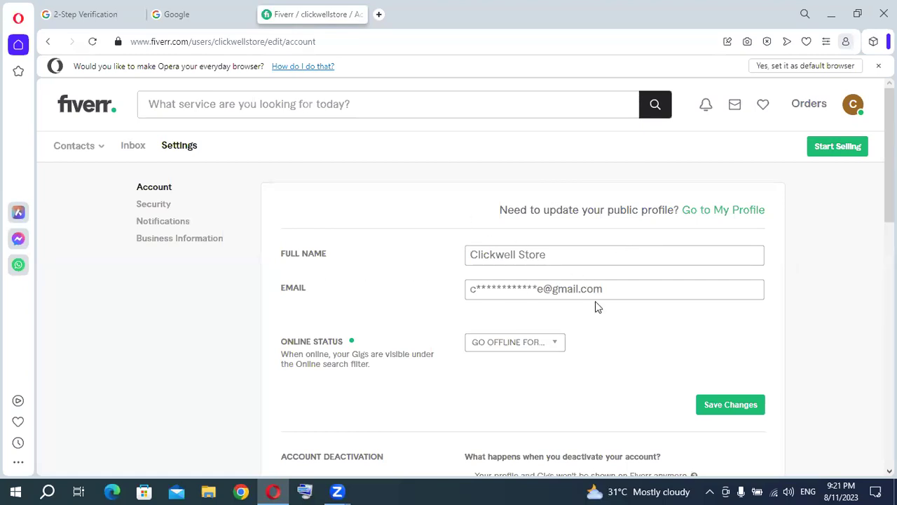
Reopen and close the avatar dropdown menu on the settings page a couple of times.
scroll(561, 308, "down", 1)
scroll(844, 224, "up", 1)
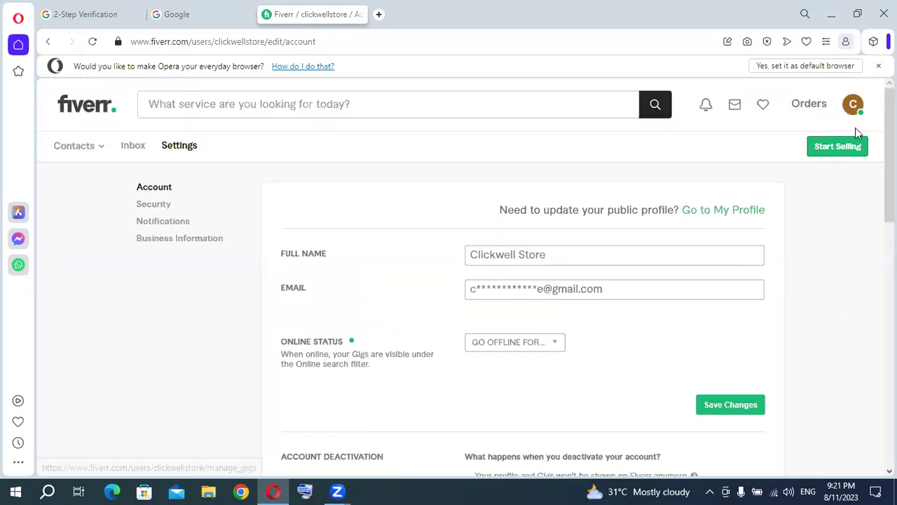
left_click(853, 104)
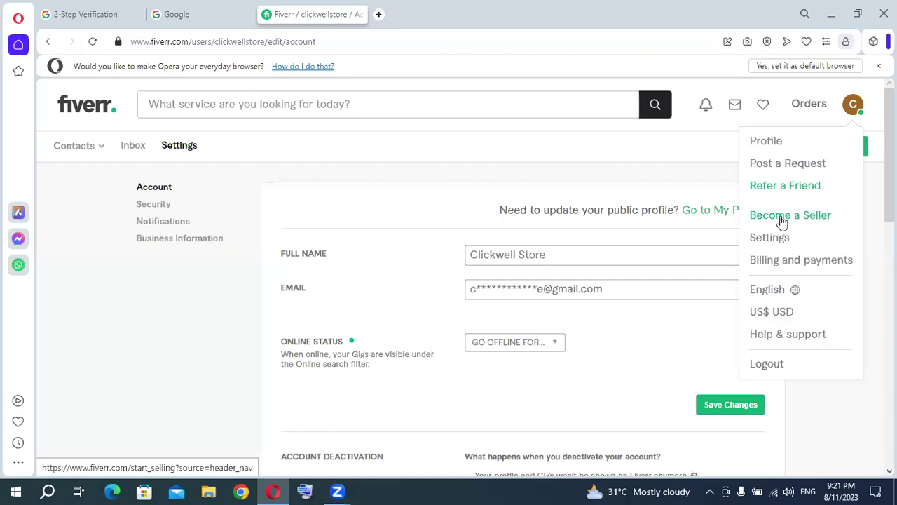
left_click(600, 154)
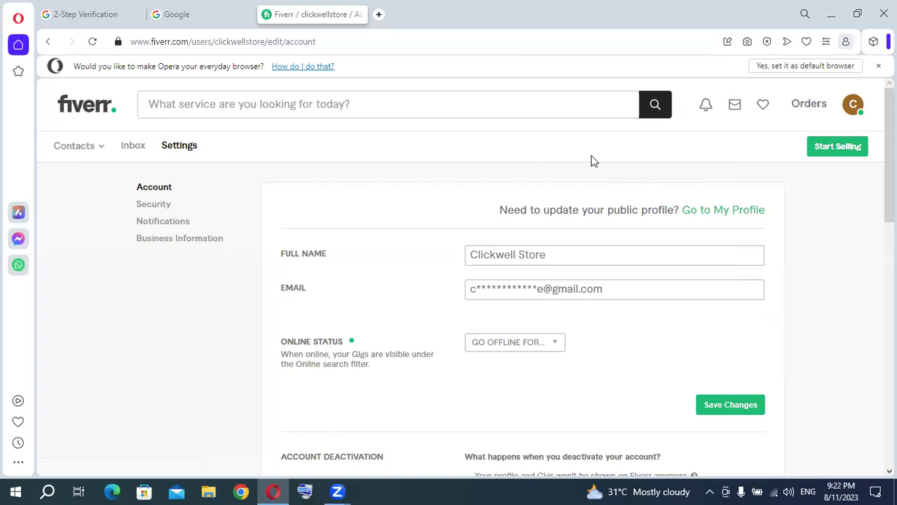
left_click(853, 104)
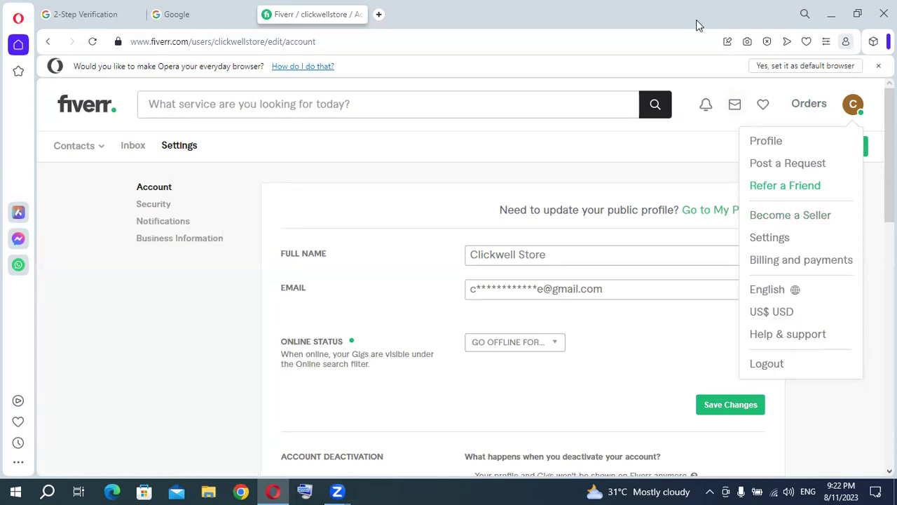
Glance at the 2-Step Verification tab, then follow the Gmail link on the Google homepage to the inbox.
left_click(105, 15)
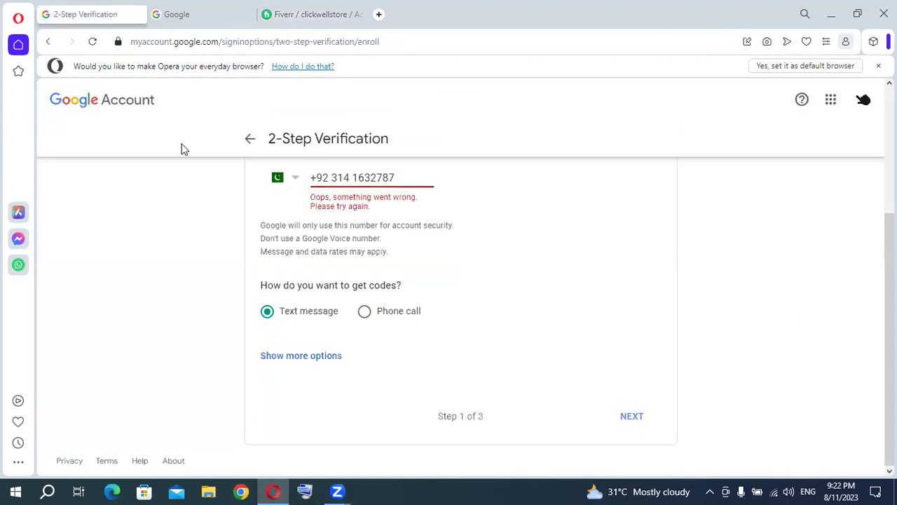
scroll(514, 276, "up", 3)
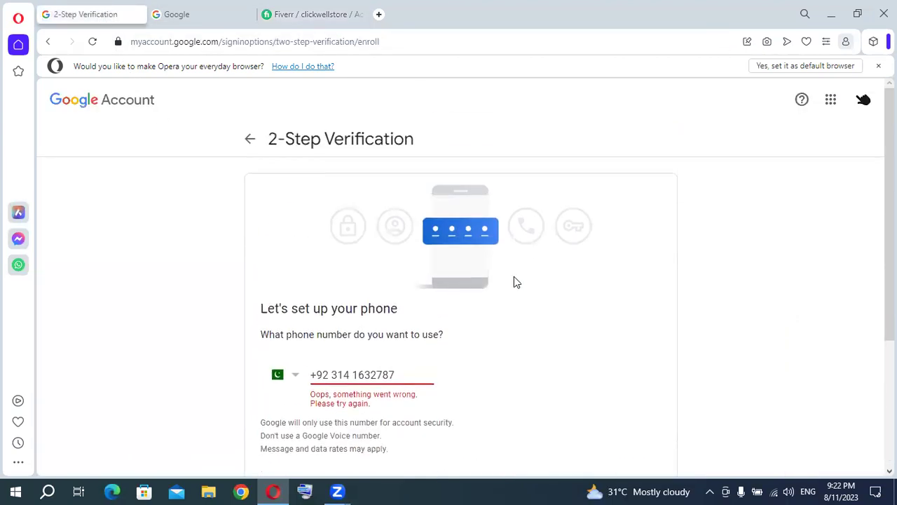
left_click(219, 21)
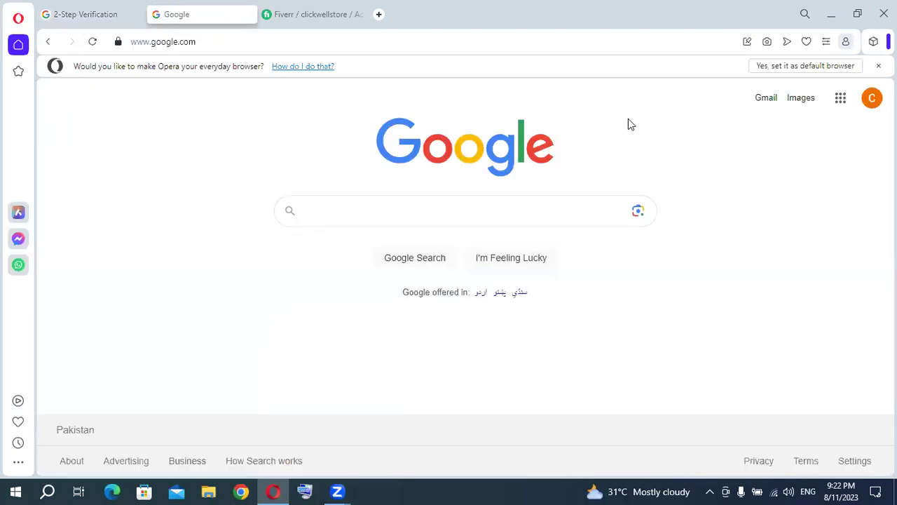
left_click(759, 103)
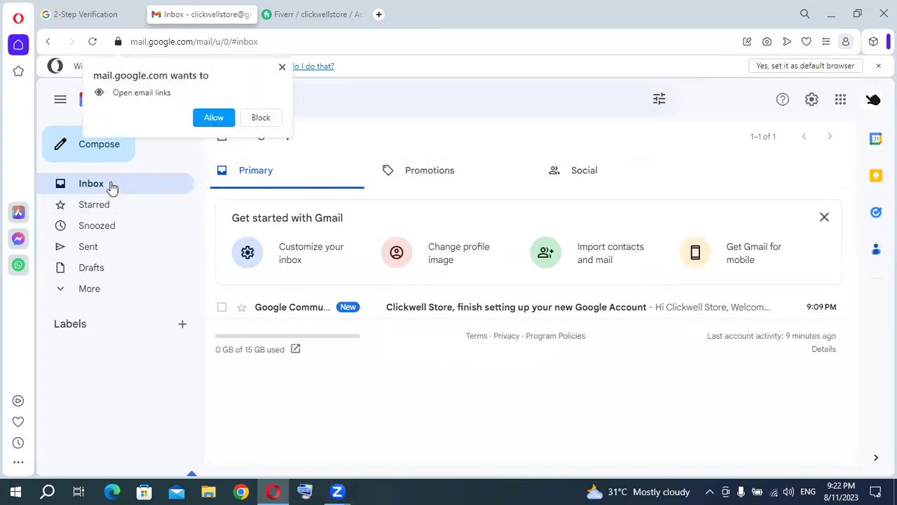
Dismiss the email-links prompt, show all folders via More, and open See all settings from the gear.
left_click(281, 66)
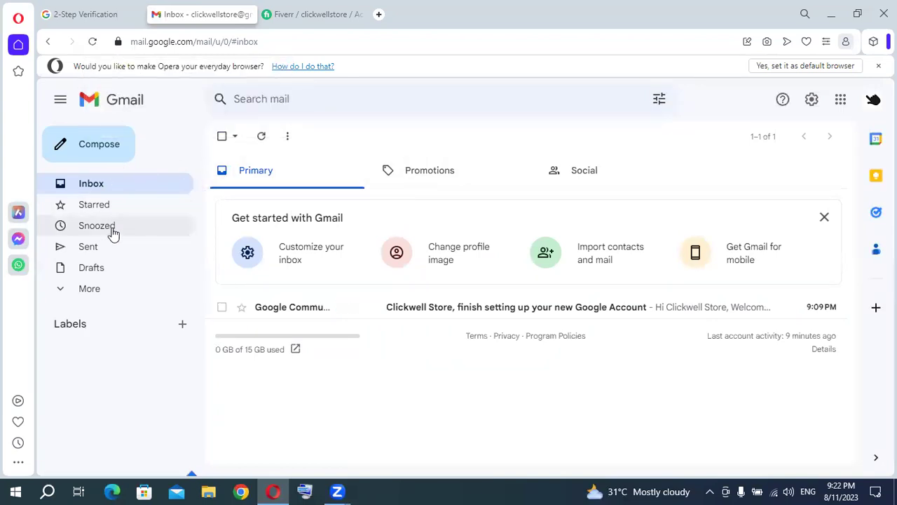
left_click(63, 290)
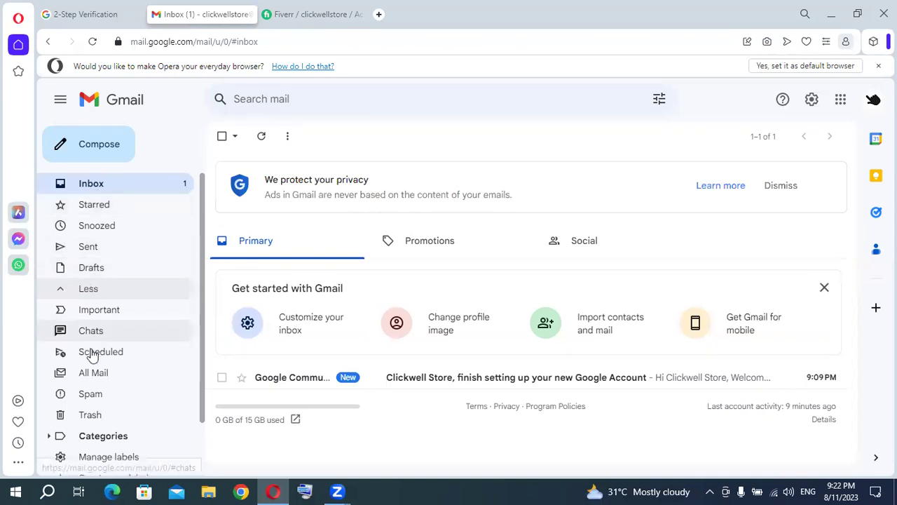
left_click(99, 148)
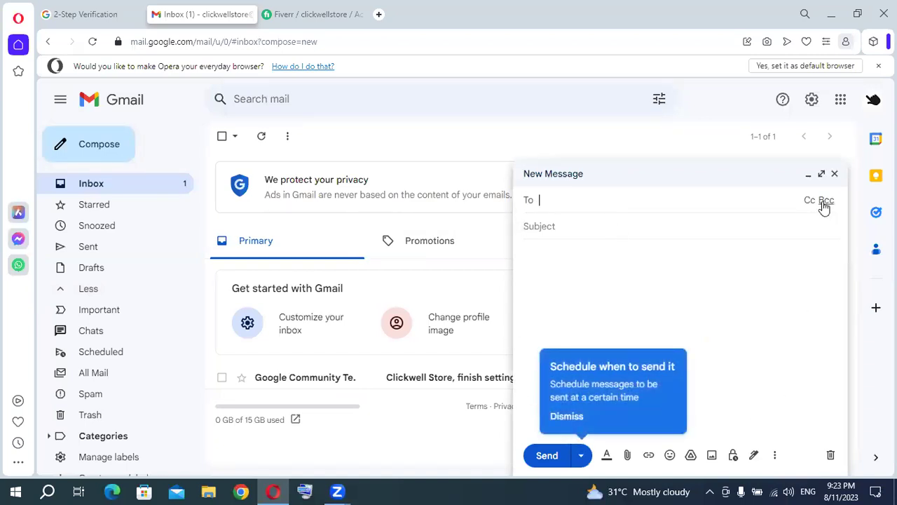
left_click(834, 175)
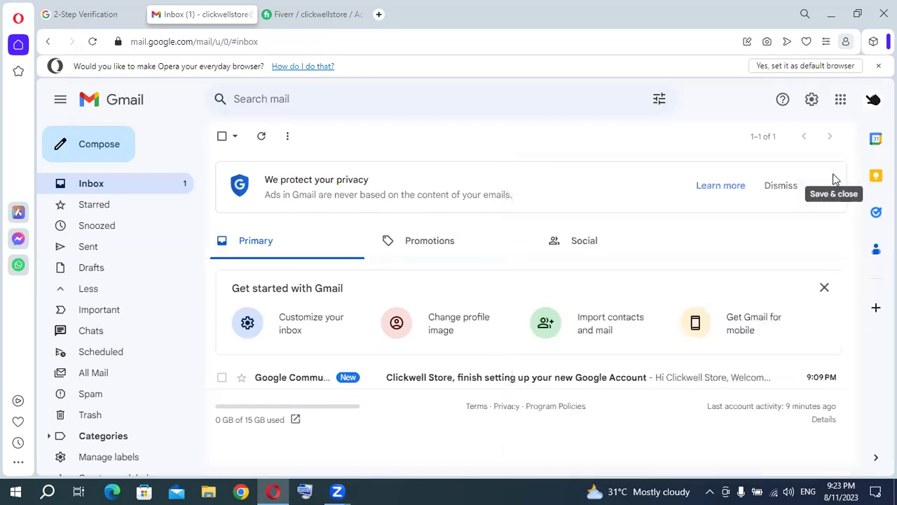
left_click(811, 101)
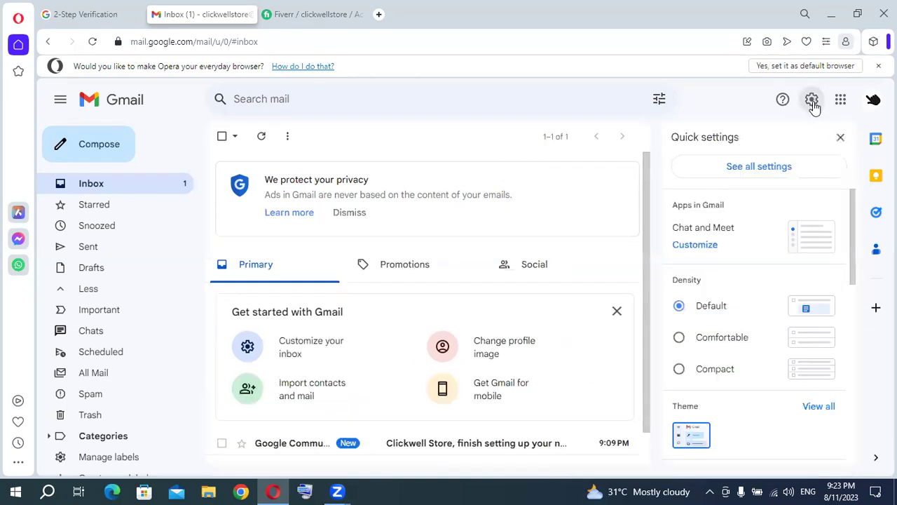
left_click(778, 170)
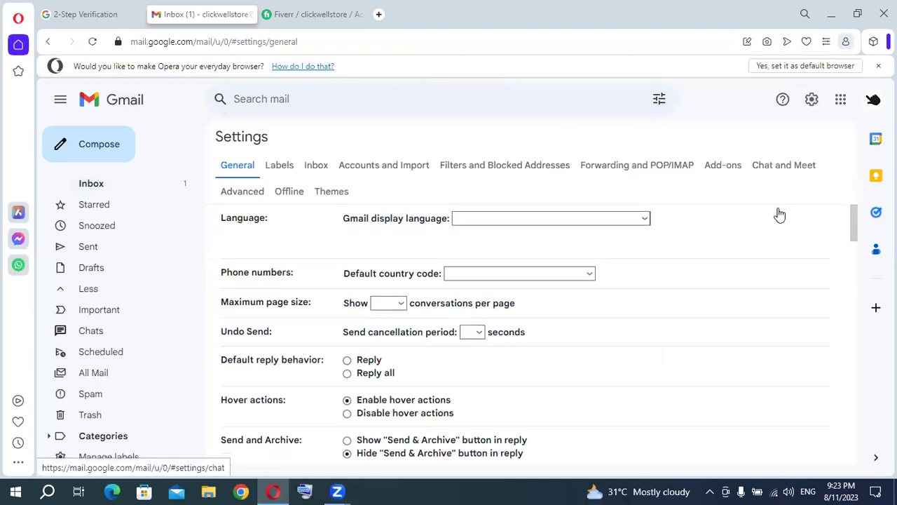
Drag the scrollbar on the General settings page before returning to the inbox.
mouse_move(856, 217)
left_mouse_down()
mouse_move(856, 294)
mouse_move(834, 449)
mouse_move(858, 214)
left_mouse_up()
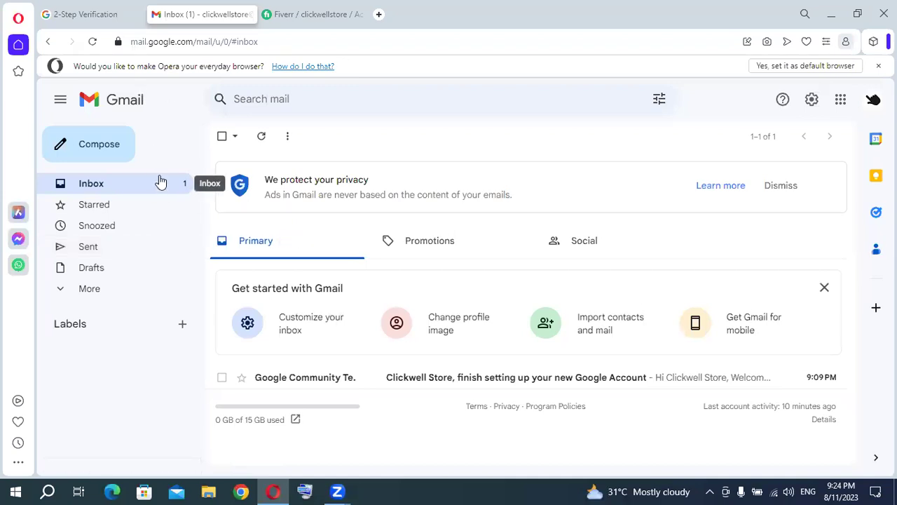
left_click(292, 21)
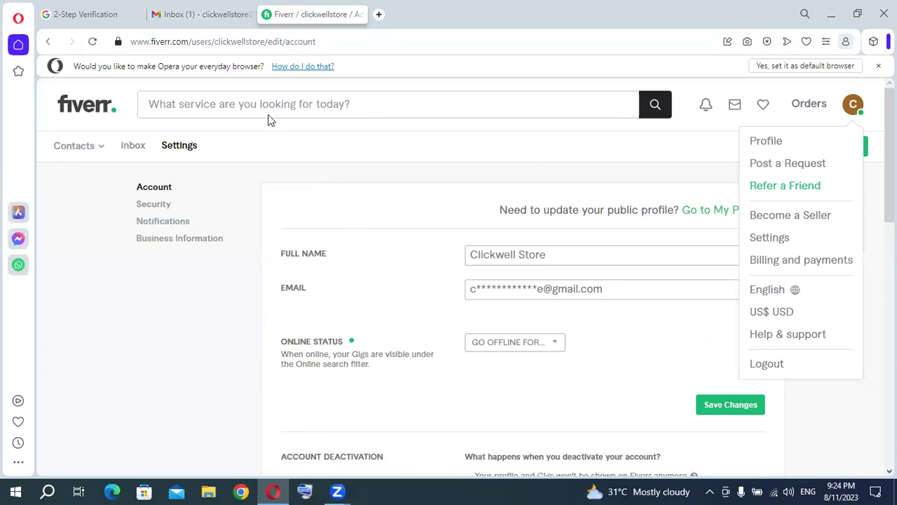
left_click(190, 21)
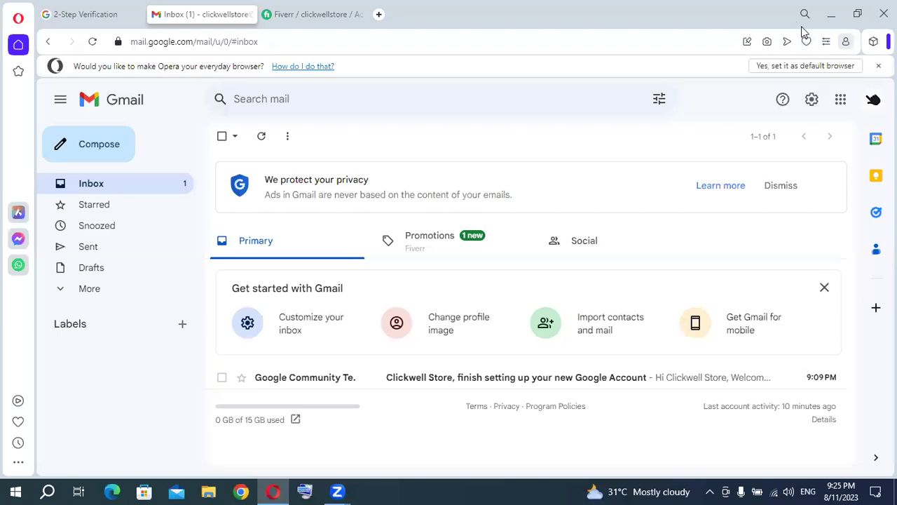
Minimize the Opera window showing Gmail.
left_click(831, 17)
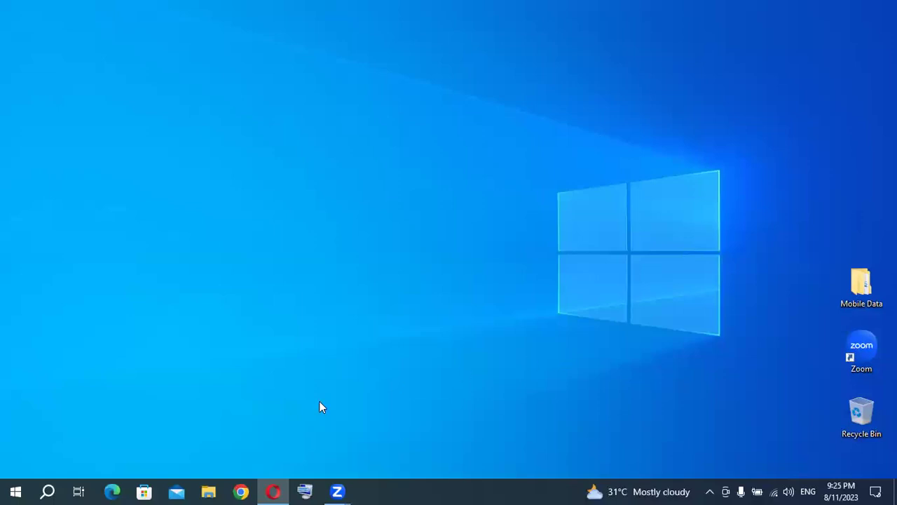
Restore the Opera Gmail window from its taskbar preview.
mouse_move(274, 488)
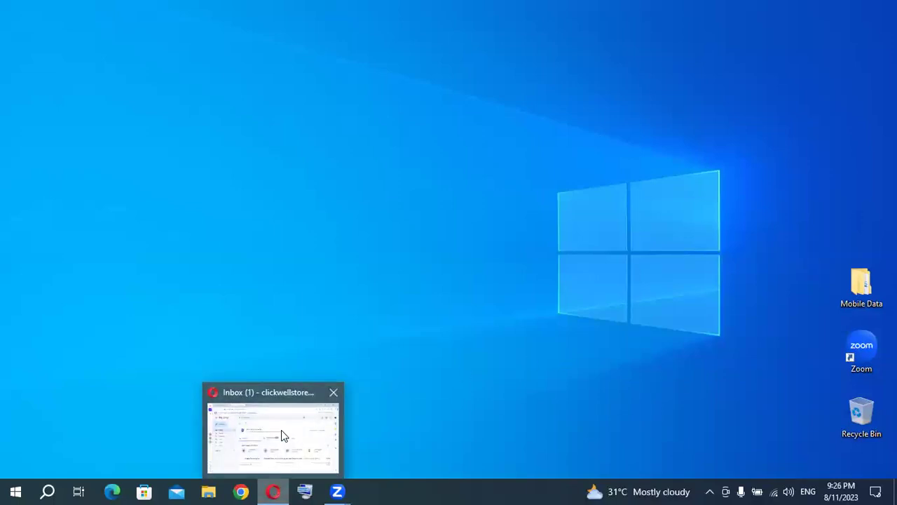
left_click(274, 470)
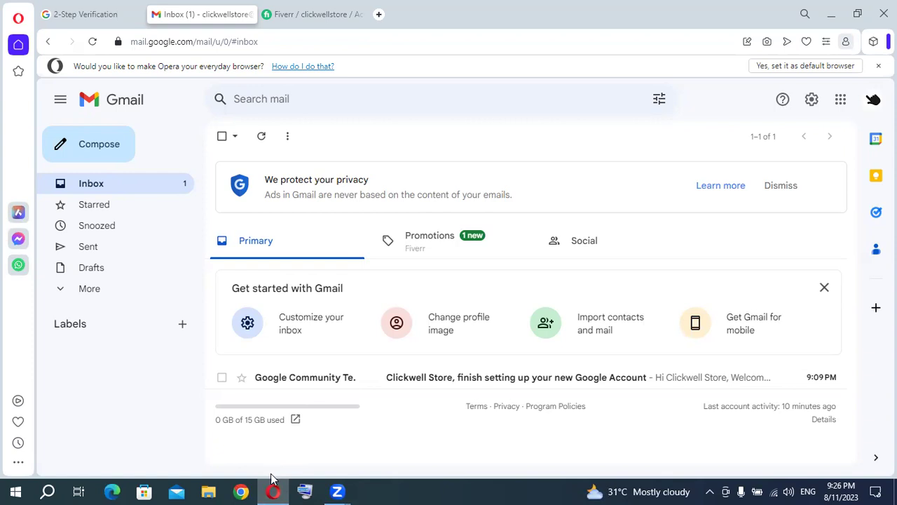
Switch back to the 2-Step Verification tab, which shows the phone setup's 'Oops, something went wrong' error.
mouse_move(273, 491)
left_click(126, 14)
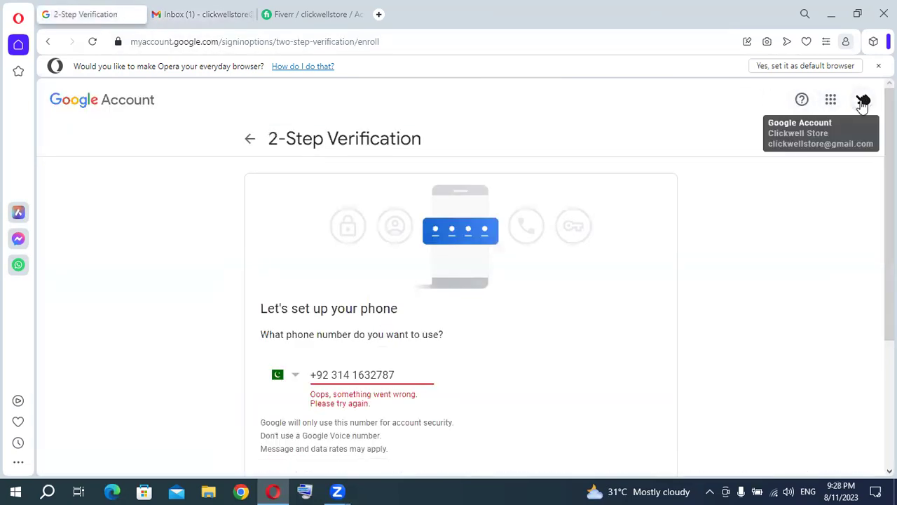
left_click(864, 100)
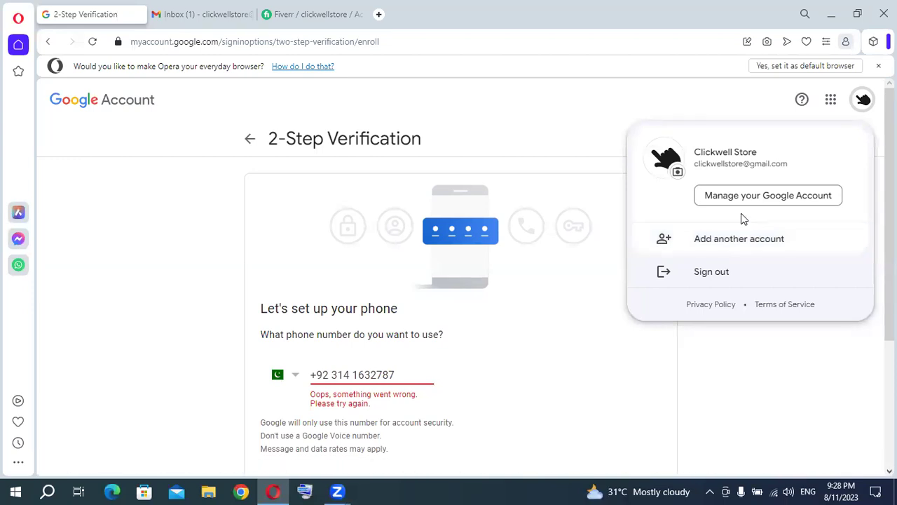
left_click(551, 255)
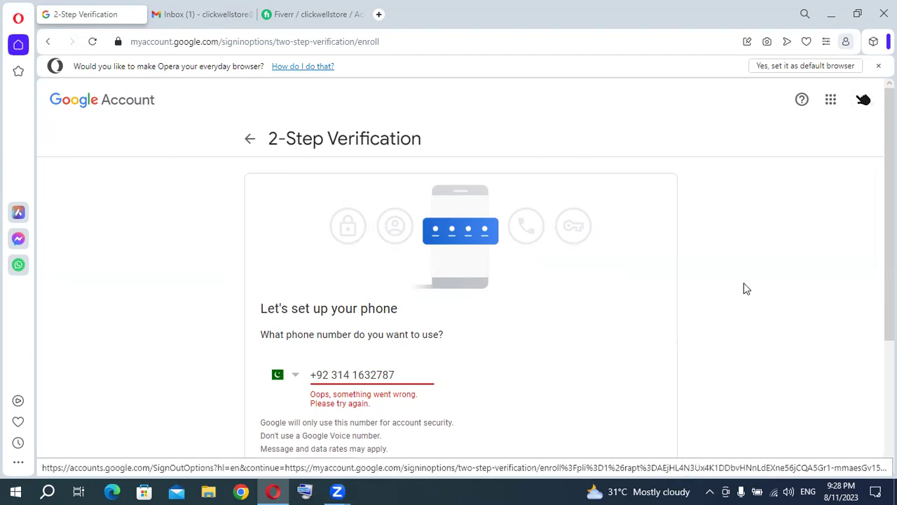
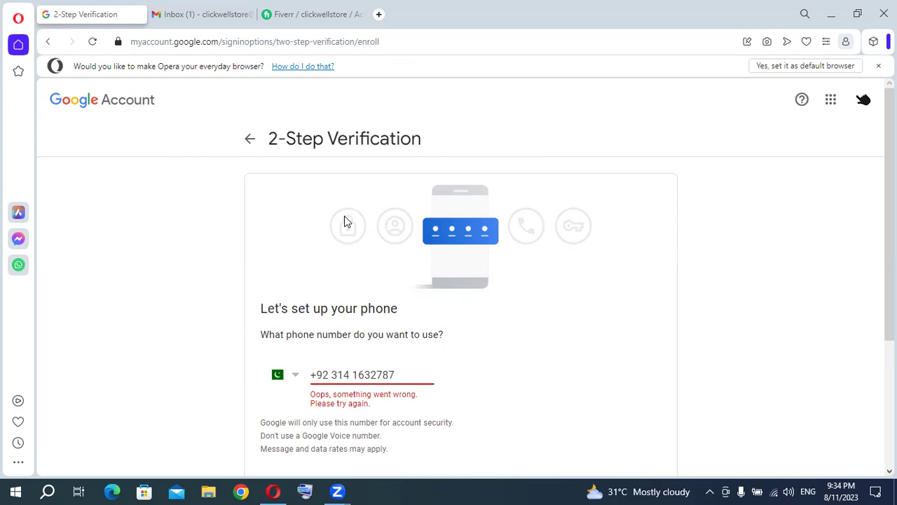
Return to the Fiverr tab showing the Settings > Account page with the store's full name and masked e-mail.
left_click(303, 21)
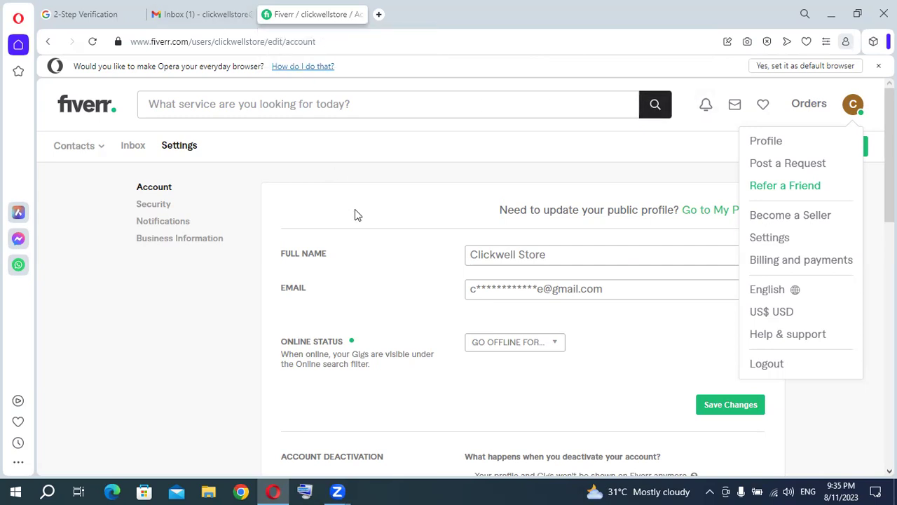
Select the Full Name text to close the profile dropdown, then deselect the field.
left_click_drag(549, 252, 454, 265)
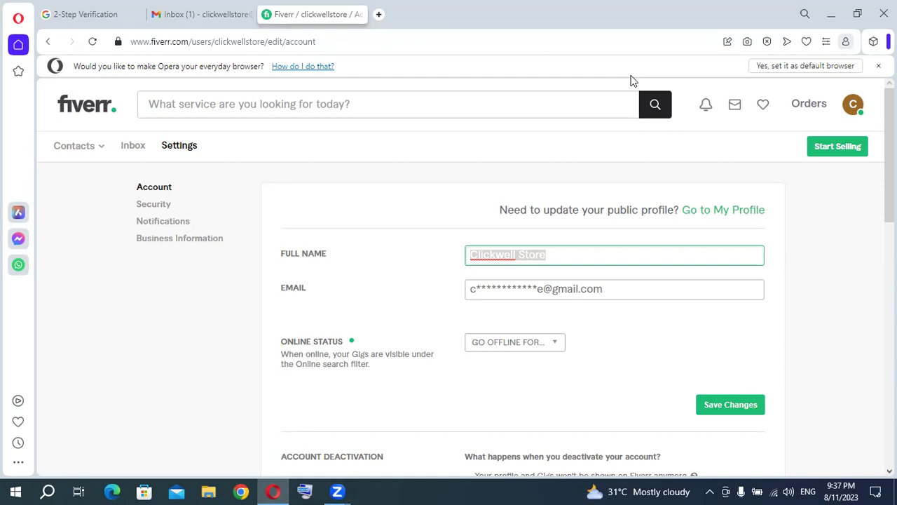
left_click(628, 135)
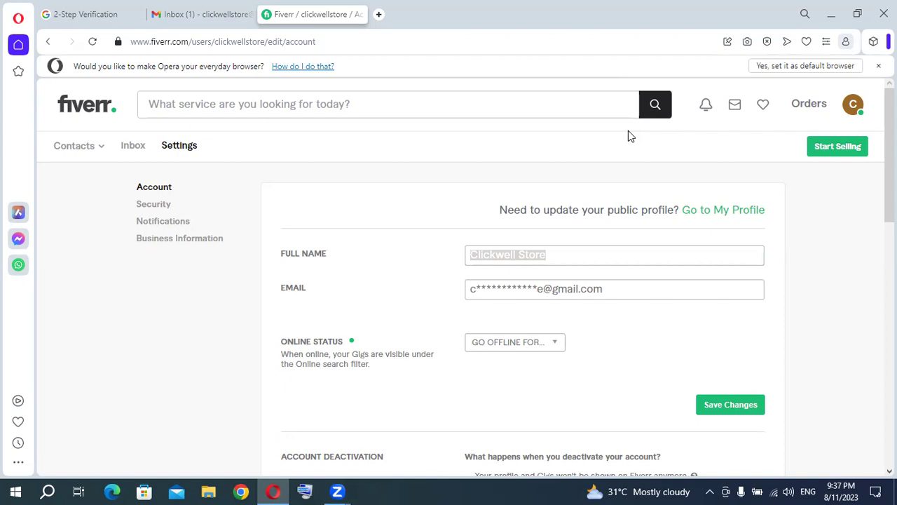